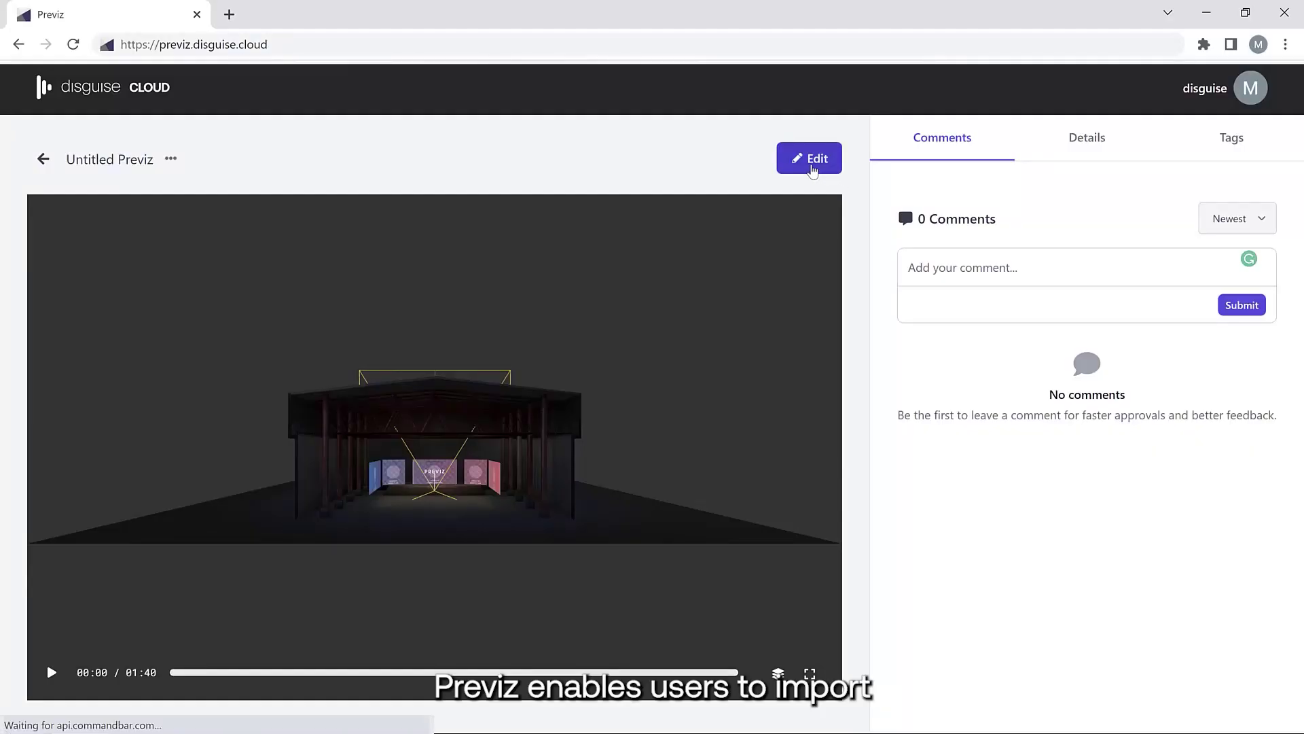
Step: Open the untitled Previz for editing with the Car Scene demo and play its timeline
left_click(813, 168)
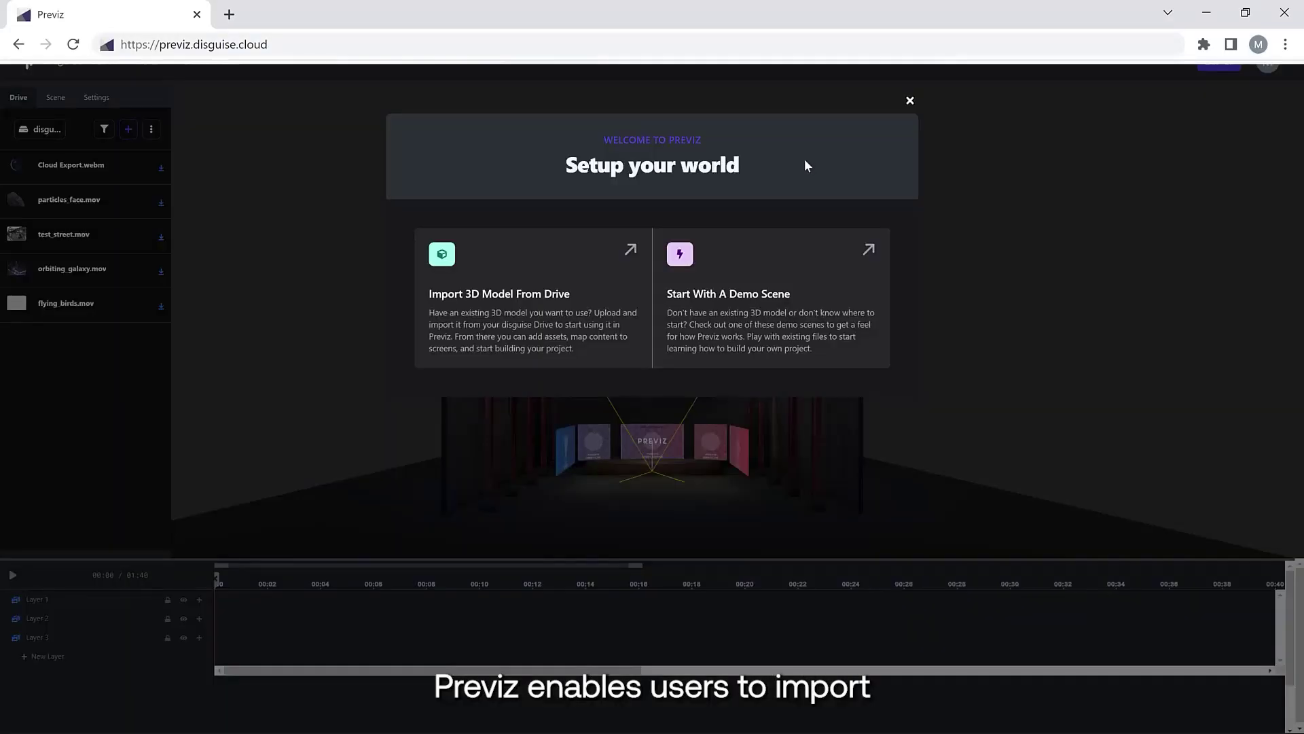
left_click(693, 329)
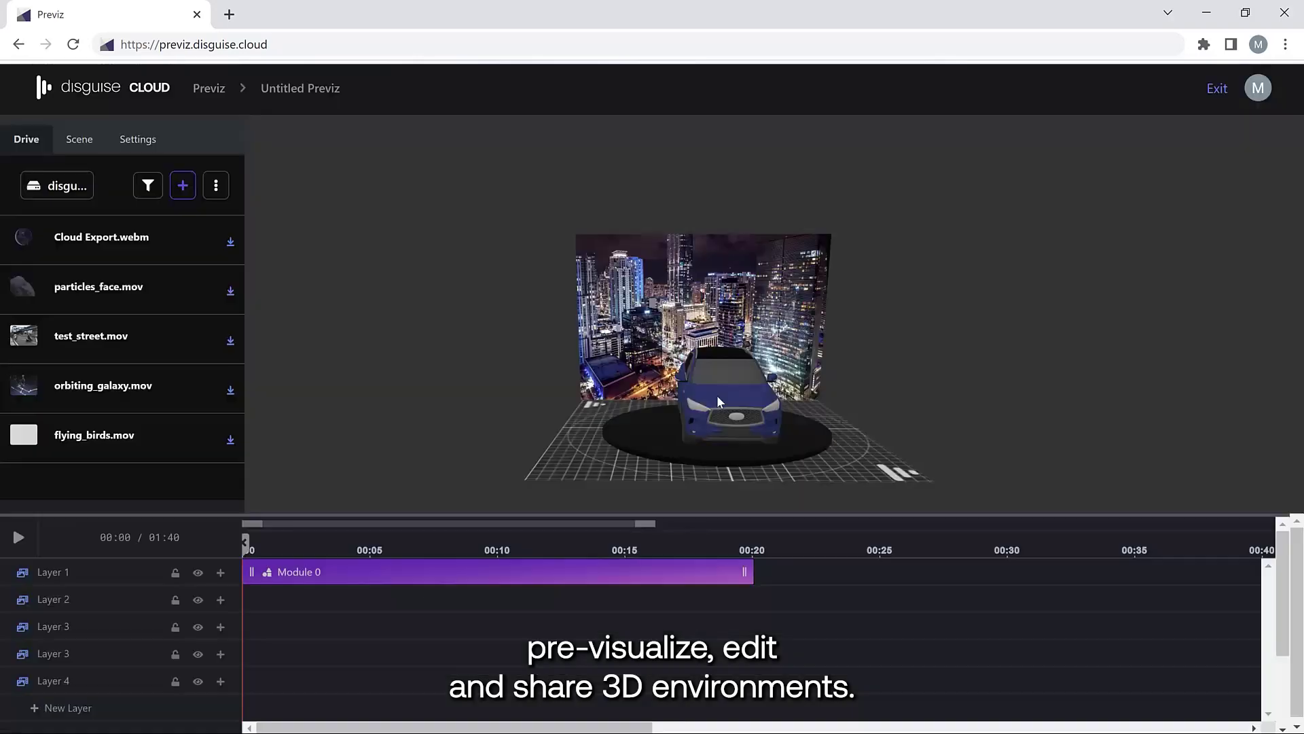
mouse_move(719, 401)
left_mouse_down()
mouse_move(642, 401)
mouse_move(741, 405)
left_mouse_up()
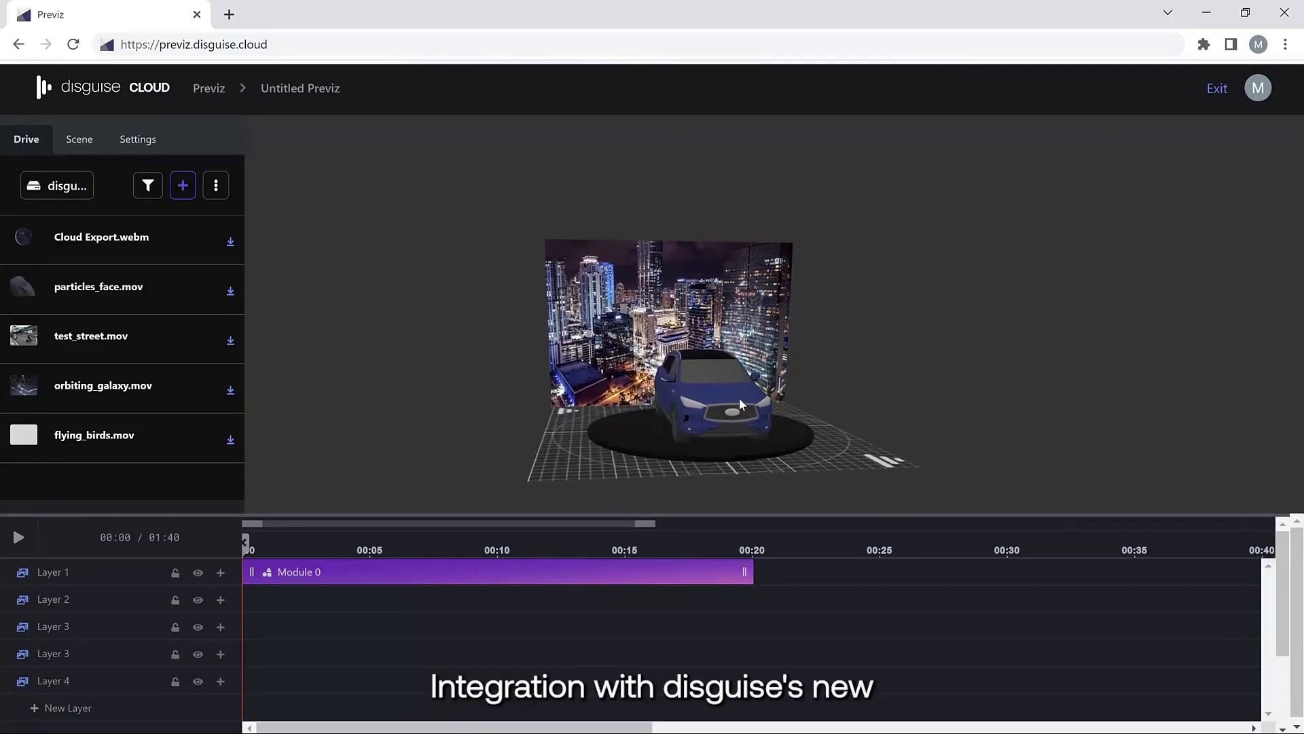
key("space")
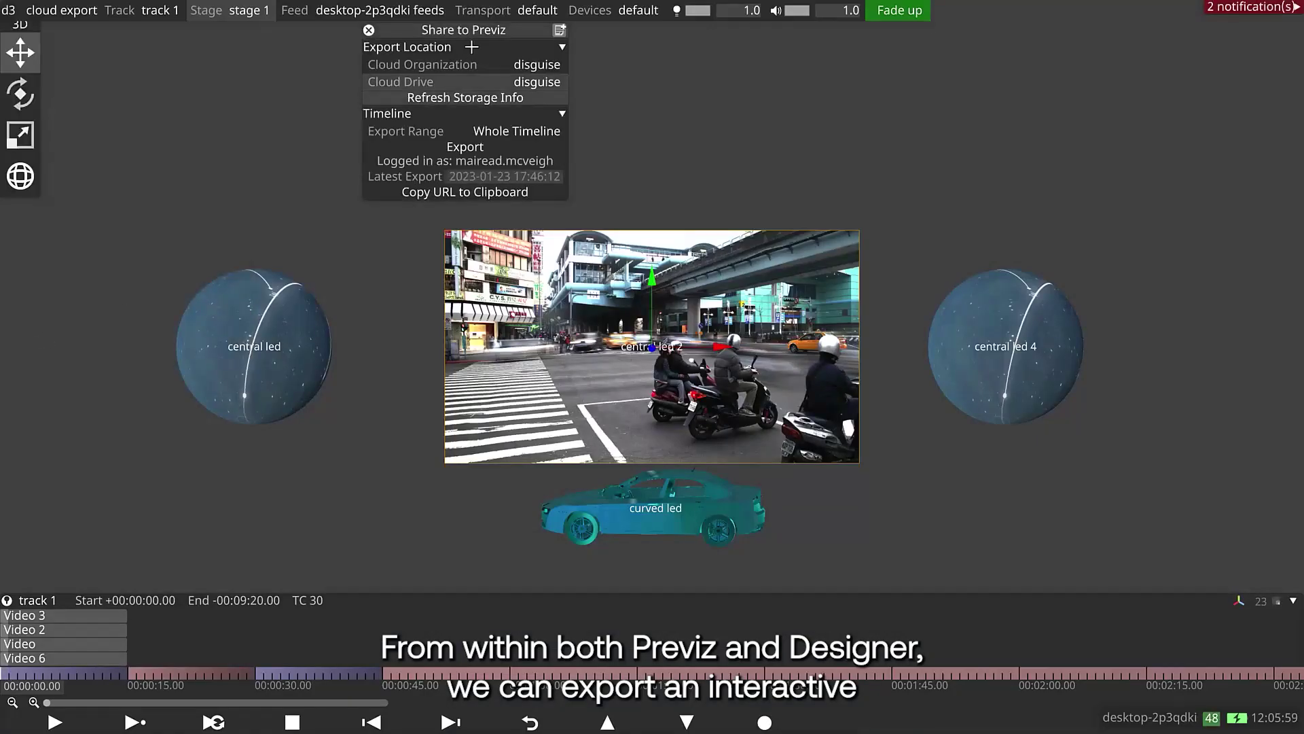
left_click_drag(474, 30, 603, 47)
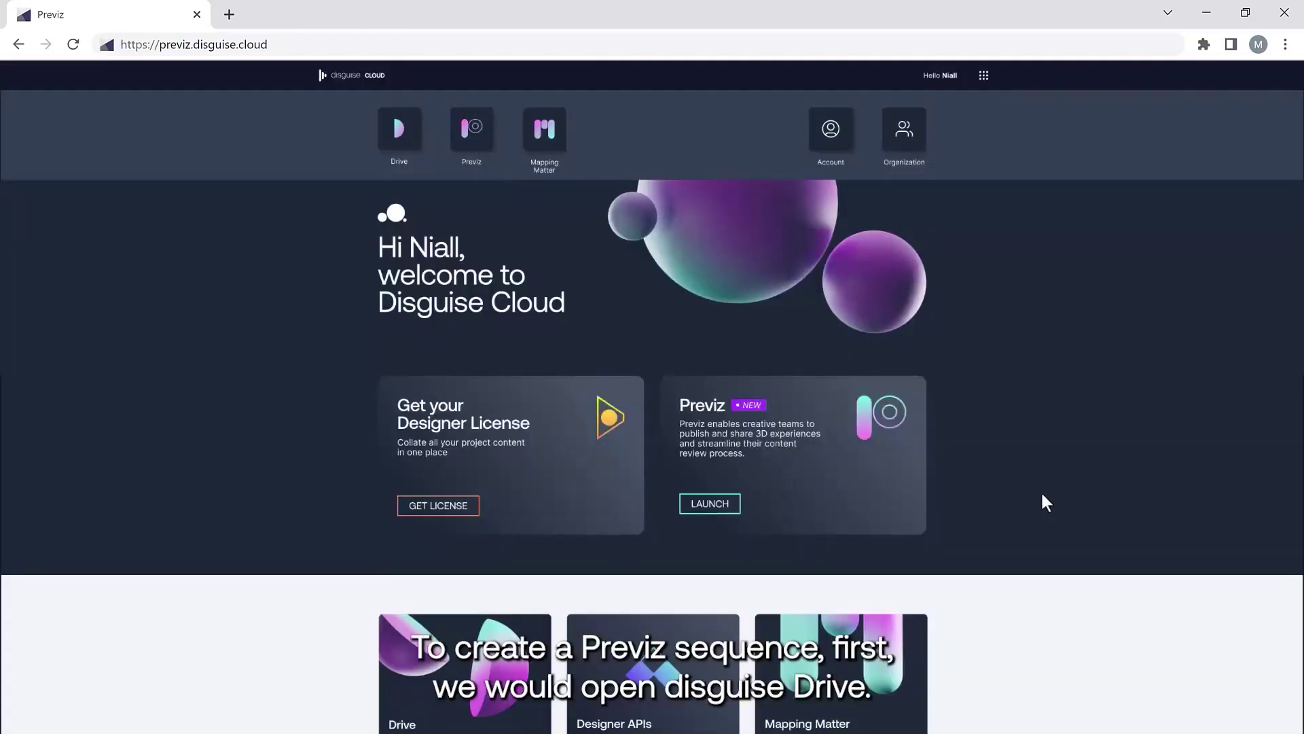
Step: Open Drive from the Disguise Cloud dashboard and review the members of the disguise drive and organisation
scroll(1026, 367, "down", 4)
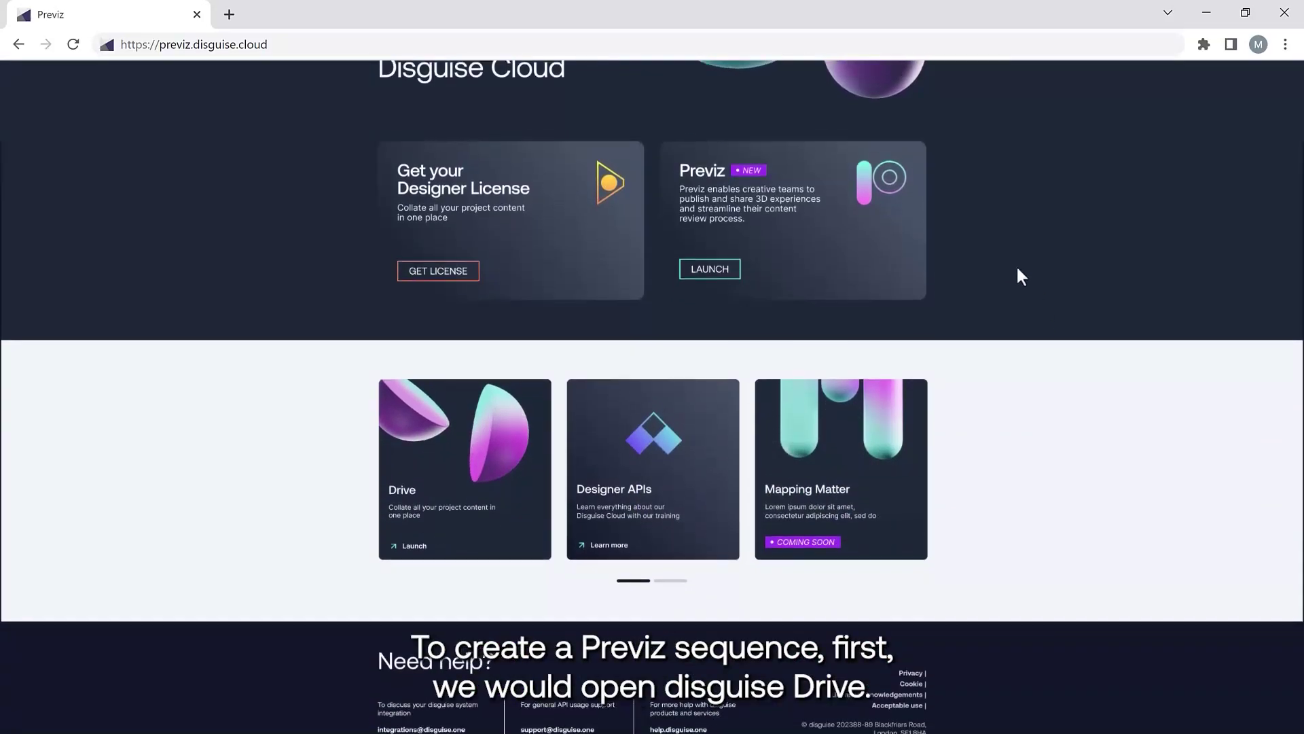
left_click(407, 518)
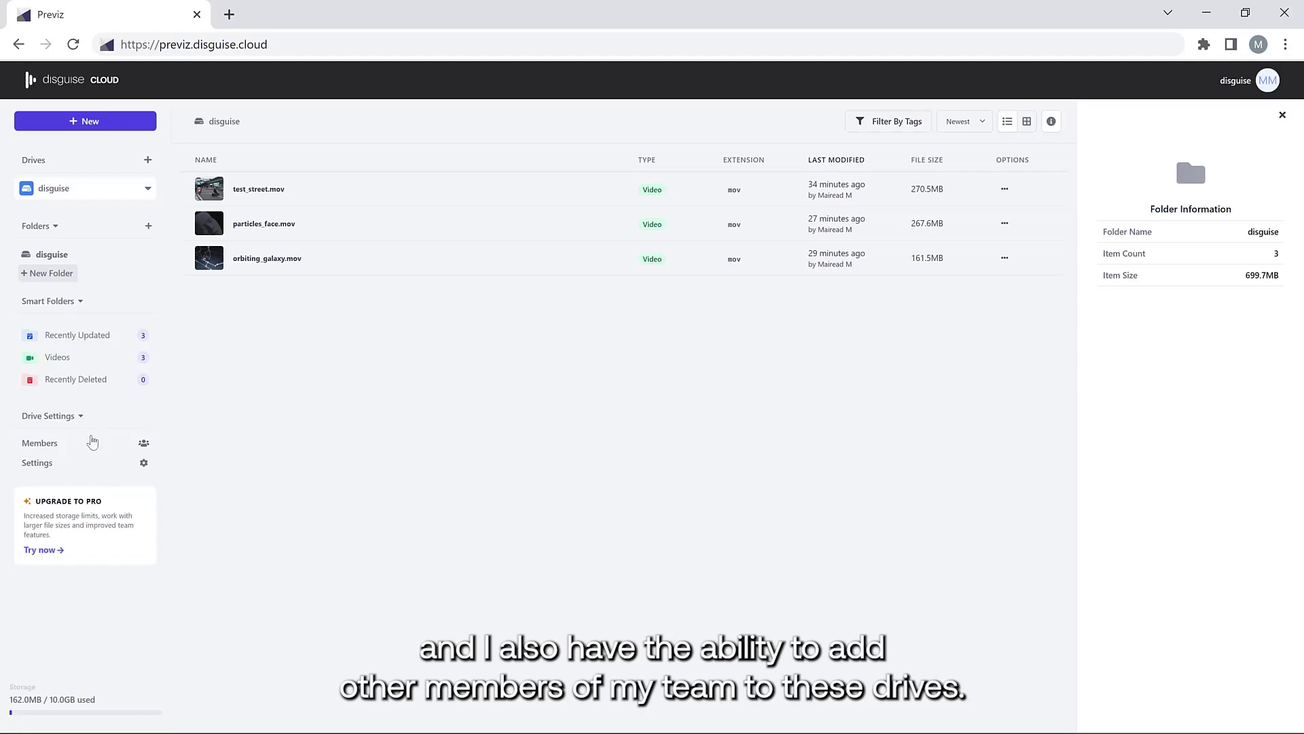
left_click(95, 447)
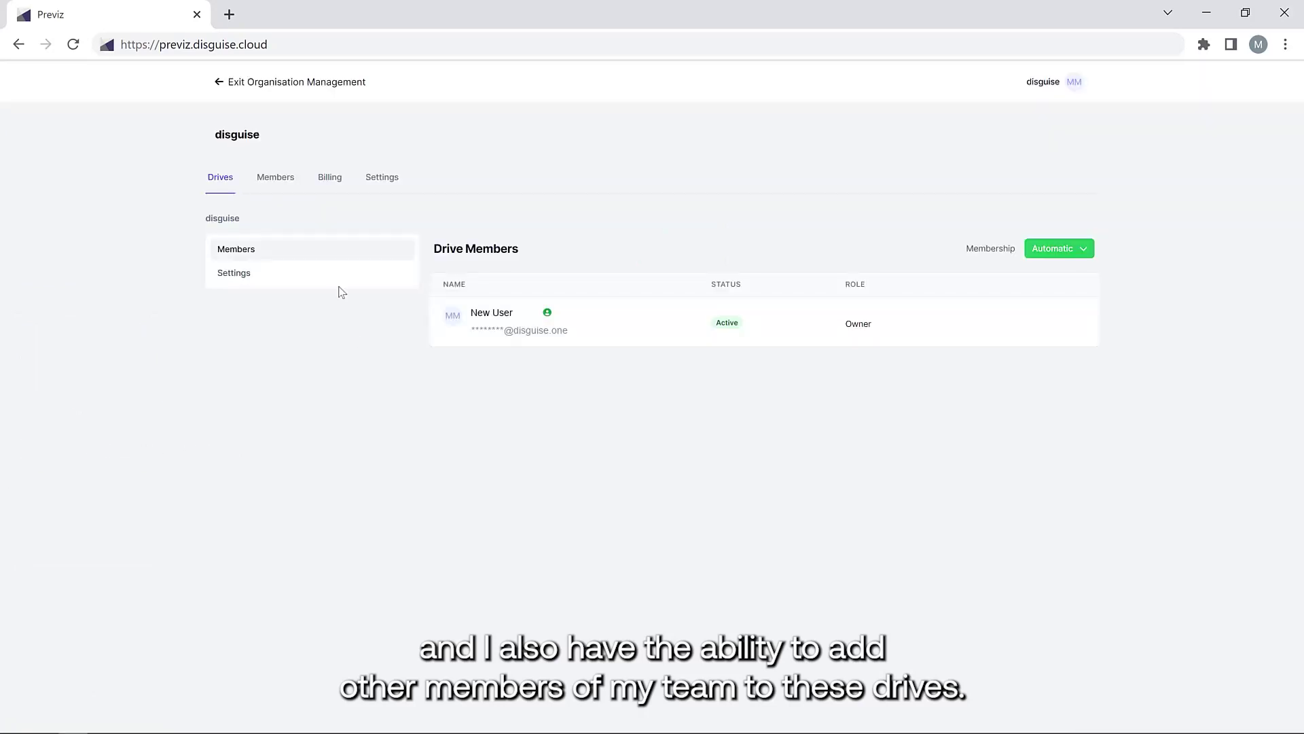
left_click(282, 182)
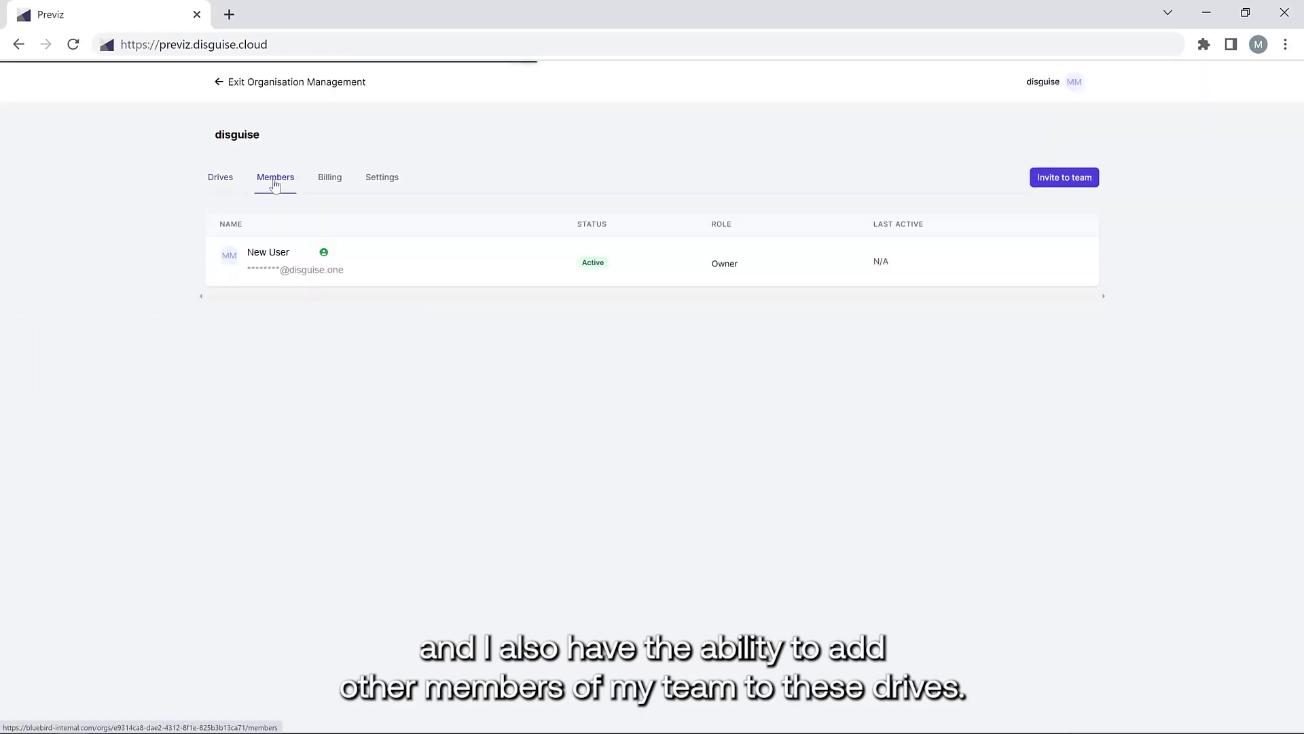
left_click(222, 83)
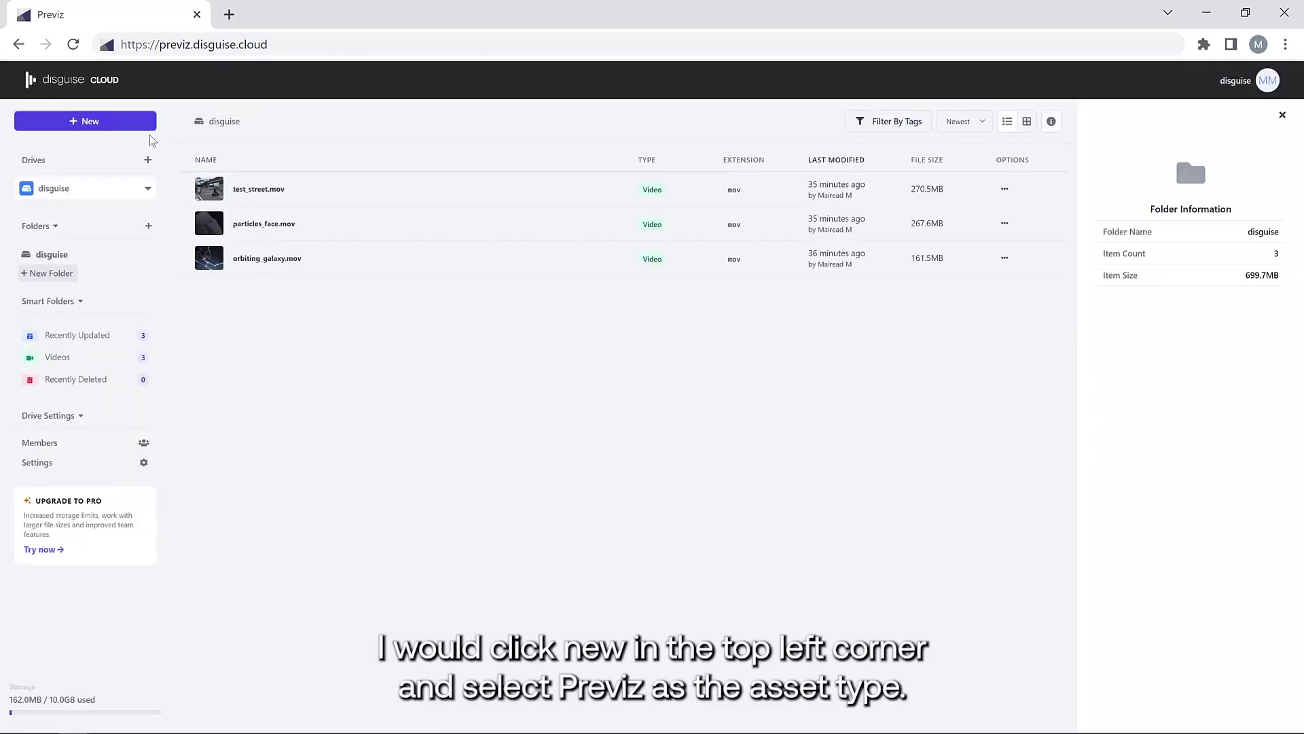
Step: Create a new Previz in the disguise drive and open it for editing
left_click(123, 127)
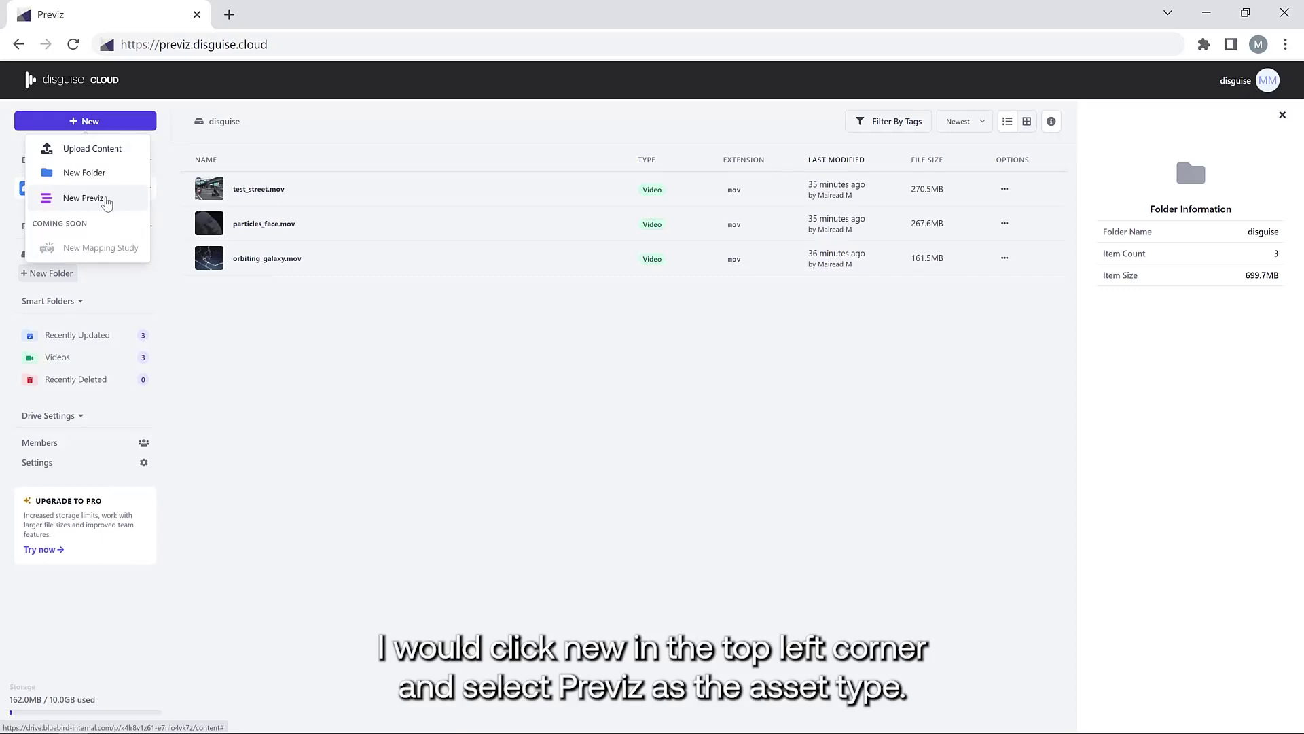
left_click(106, 198)
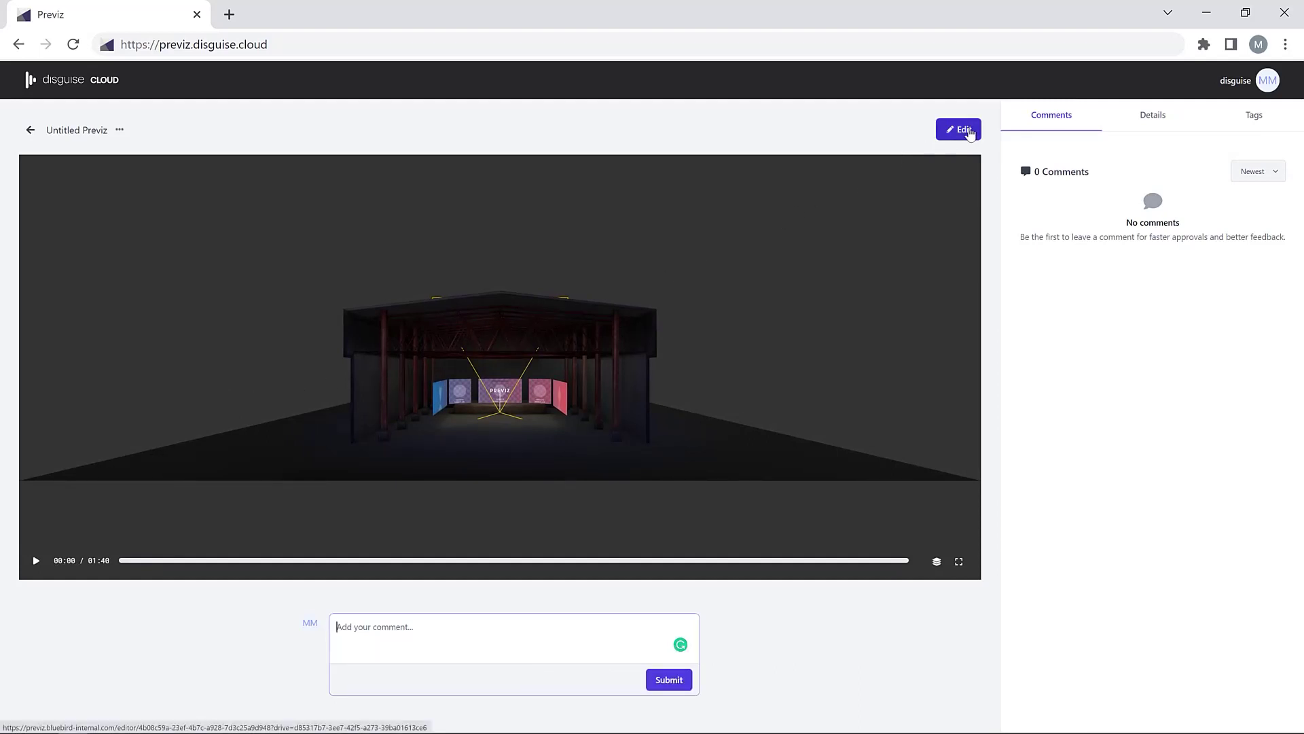
left_click(964, 130)
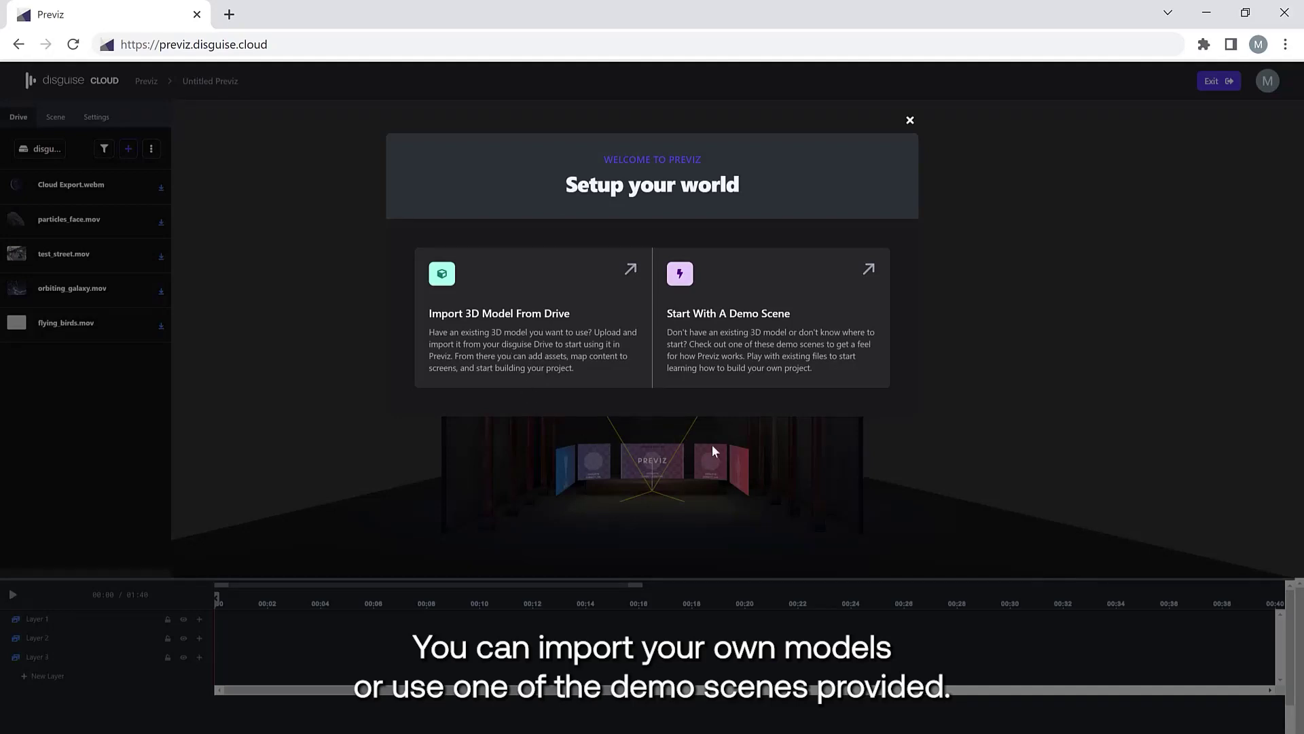
Step: Load the "XR" Cube demo scene with 3 screens into the new Previz
left_click(781, 359)
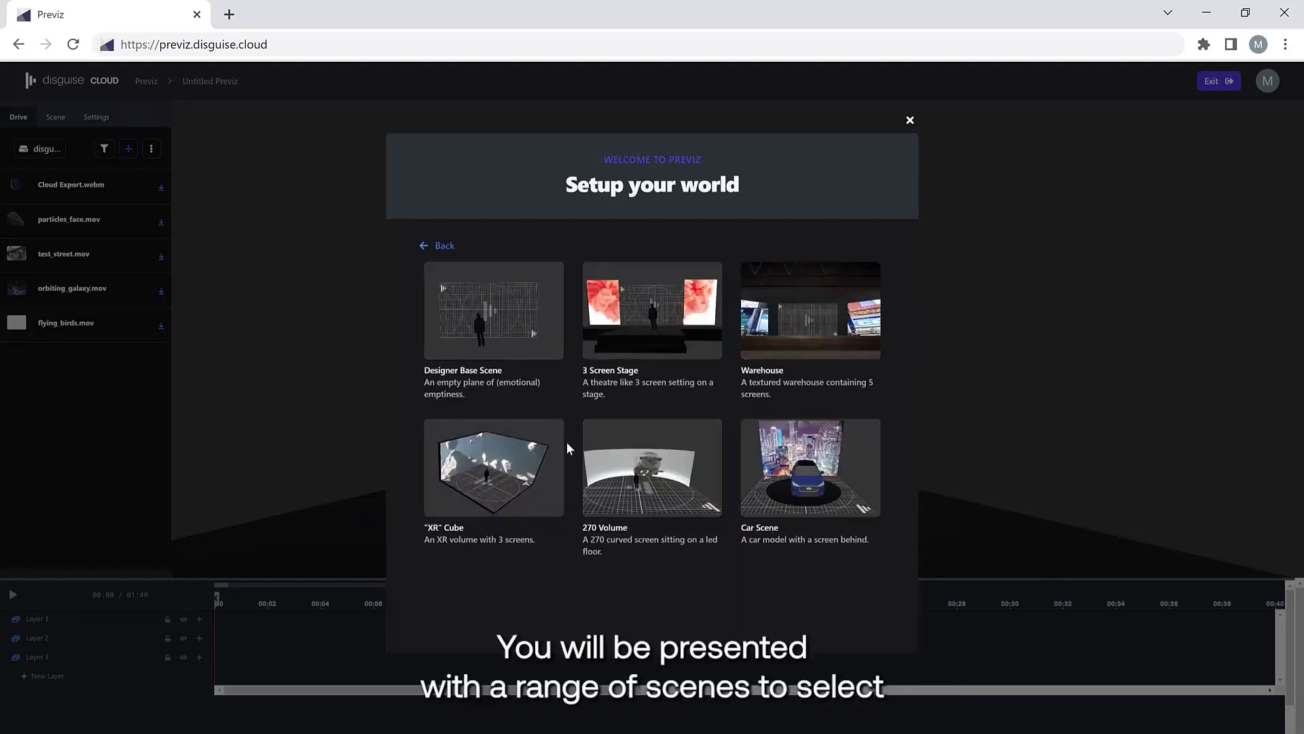
left_click(501, 486)
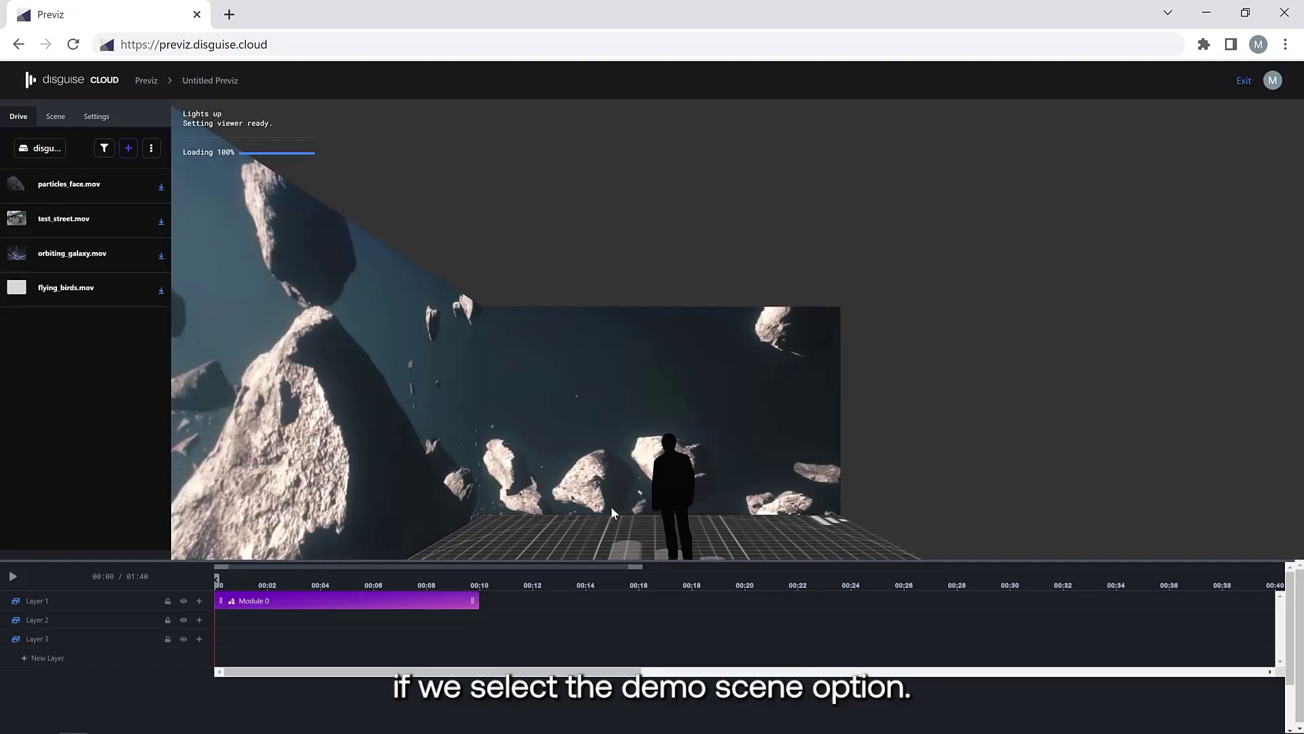
scroll(678, 482, "down", 5)
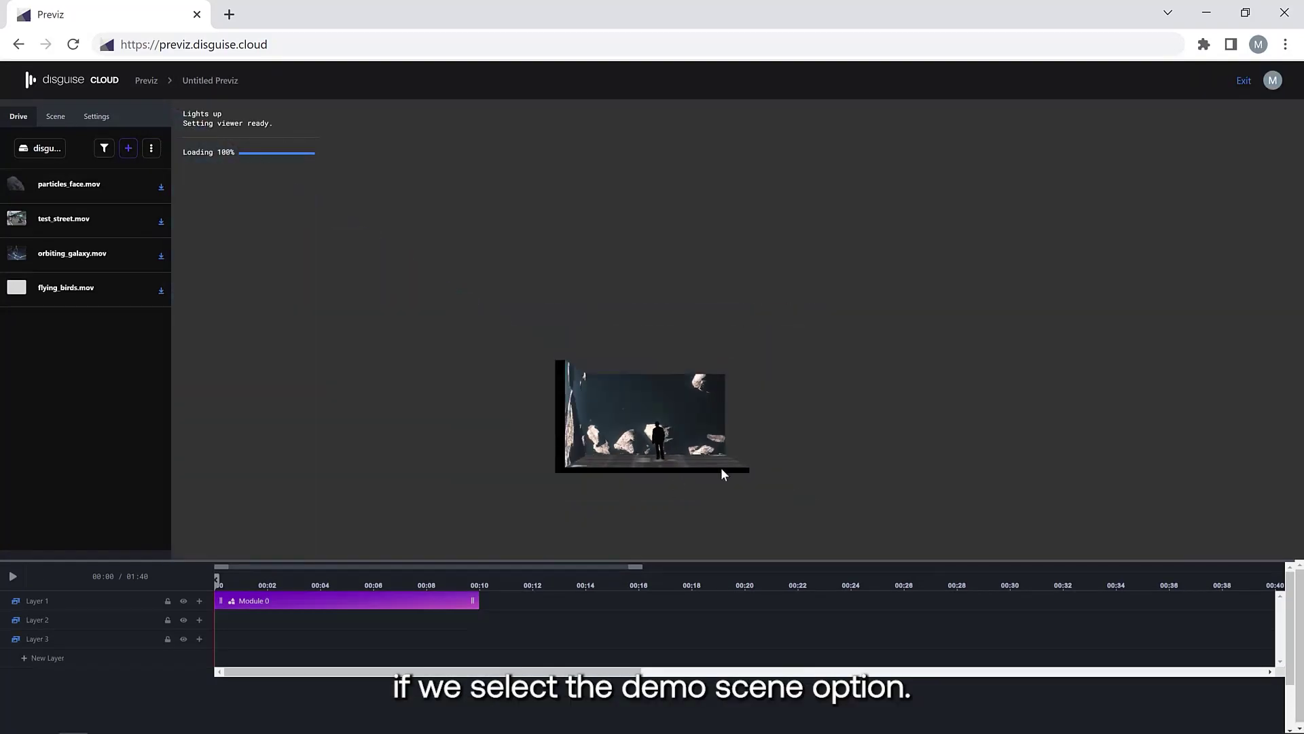
left_click_drag(720, 467, 647, 482)
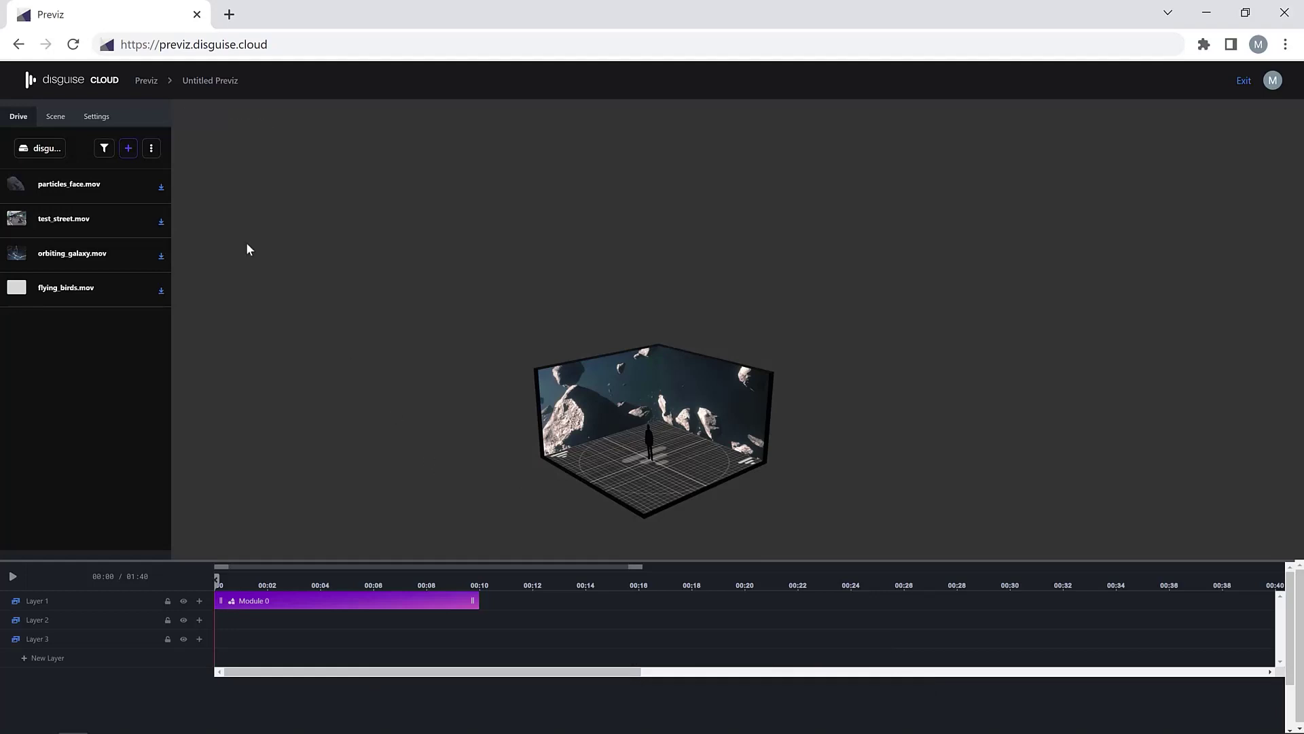
Step: Examine the scene nodes and the world settings, including illumination and post-processing effects
left_click(56, 116)
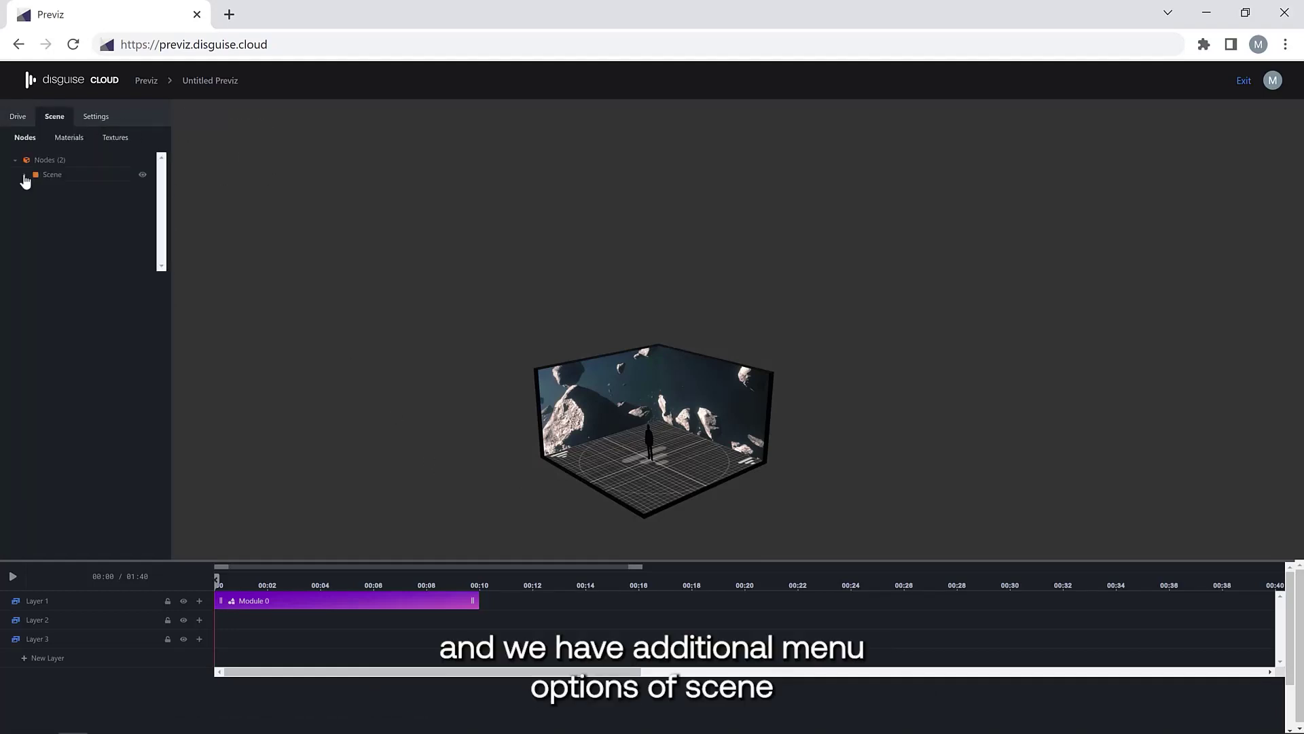
left_click(97, 118)
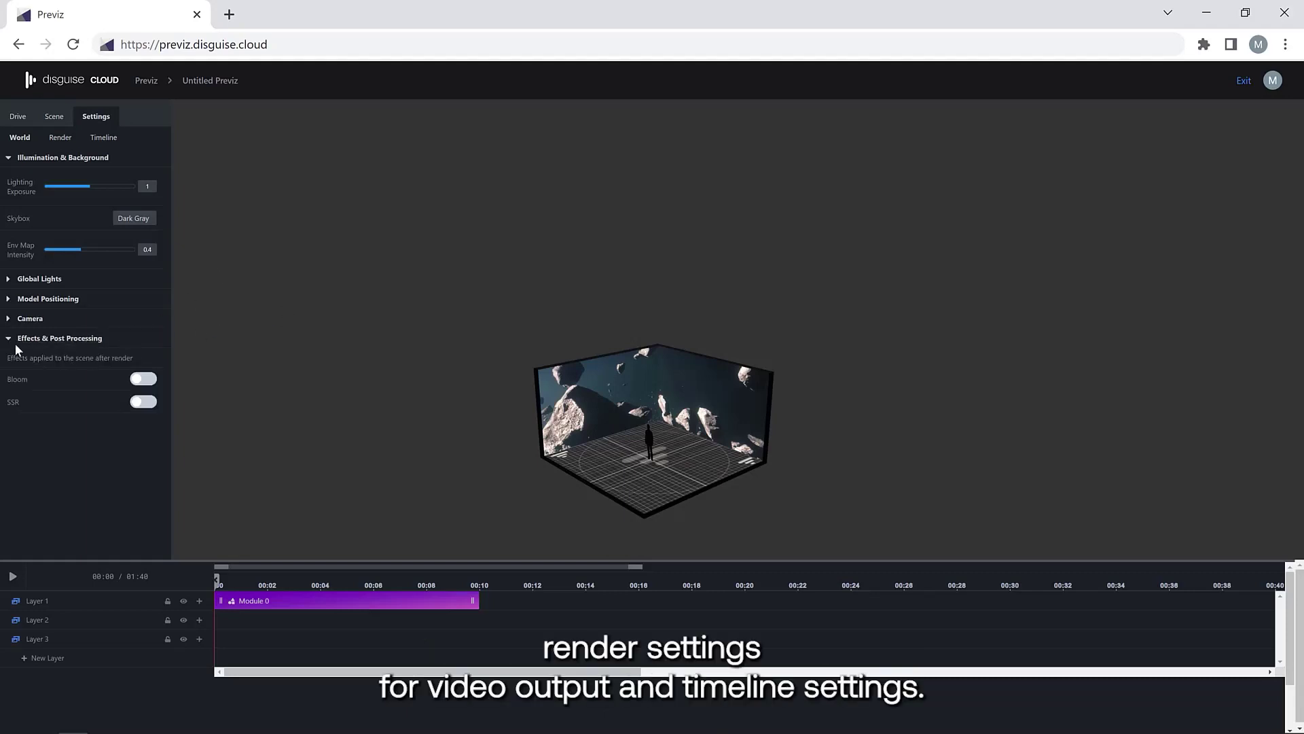
Step: Add test_street.mov to Layer 1 directly after Module 0, mapped to screen_left and screen_right, and play the sequence
left_click(17, 117)
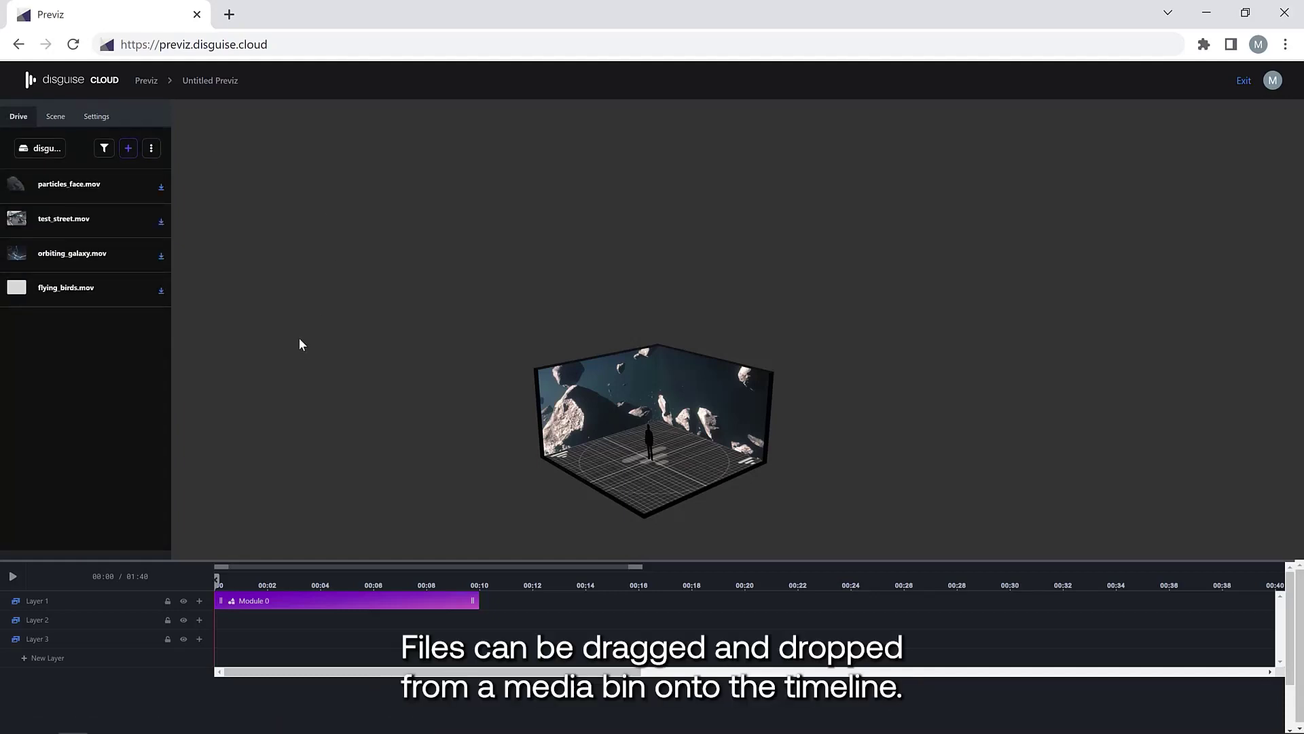
left_click_drag(120, 224, 495, 601)
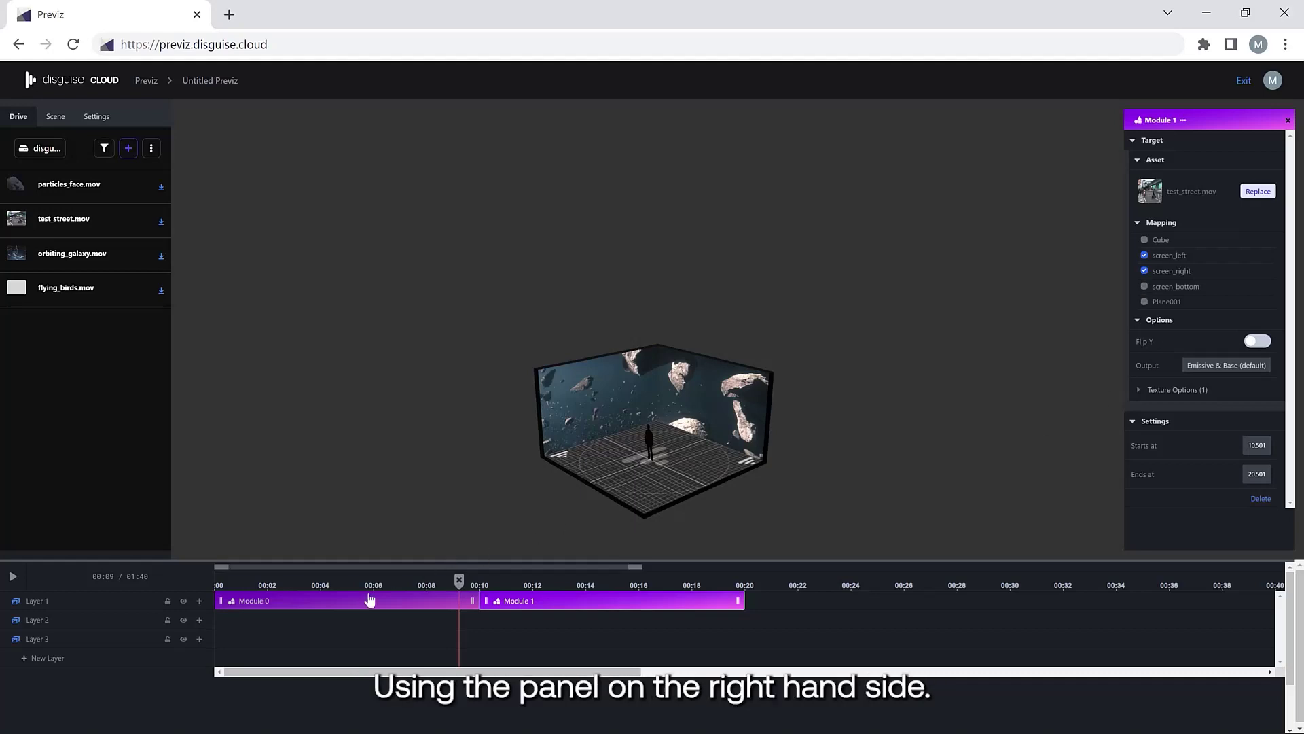
left_click(12, 577)
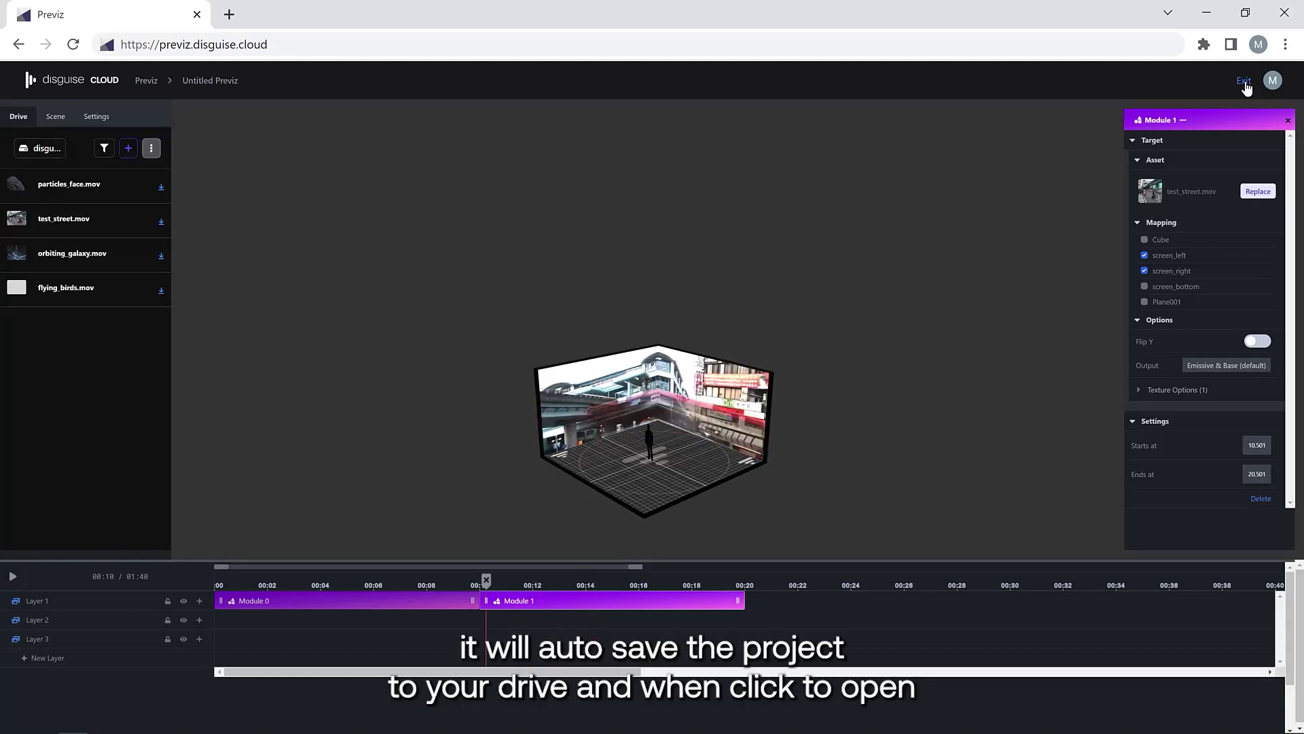
Step: Exit the editor to the drive's file list and open the sharing options for Untitled Previz
left_click(1244, 82)
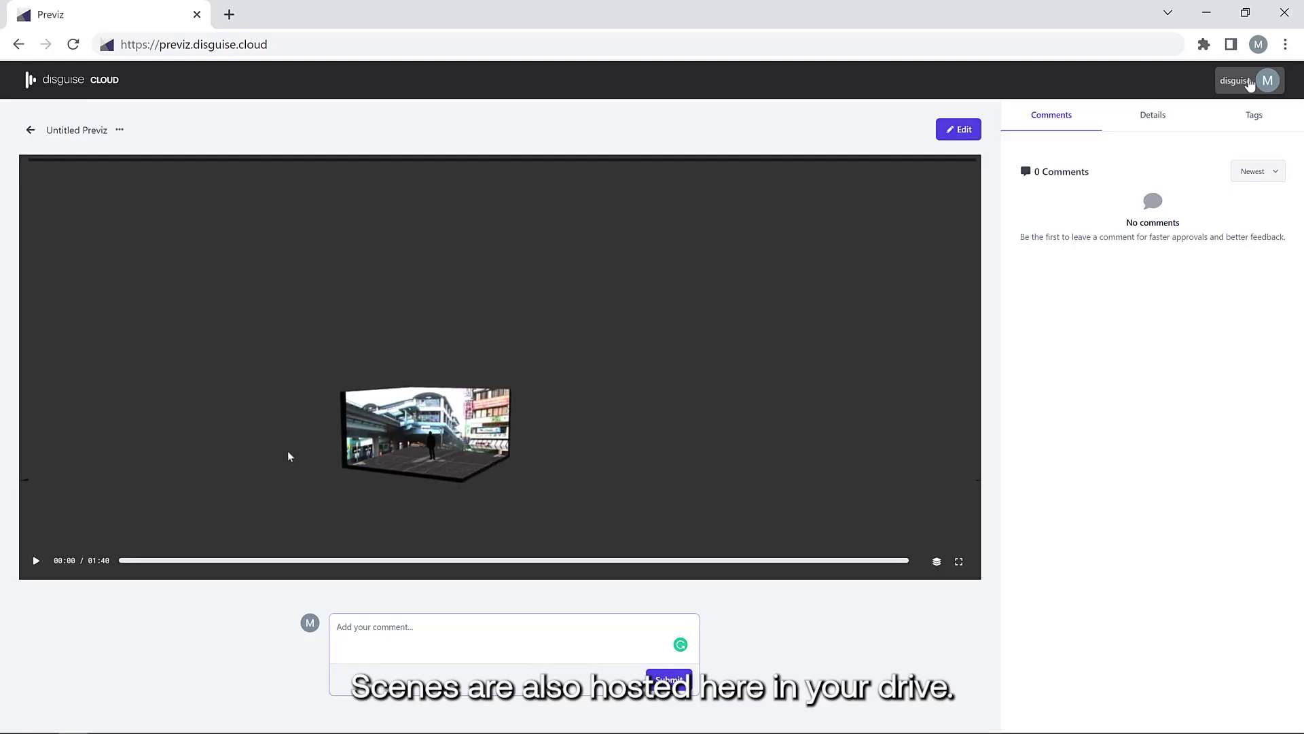
left_click(30, 130)
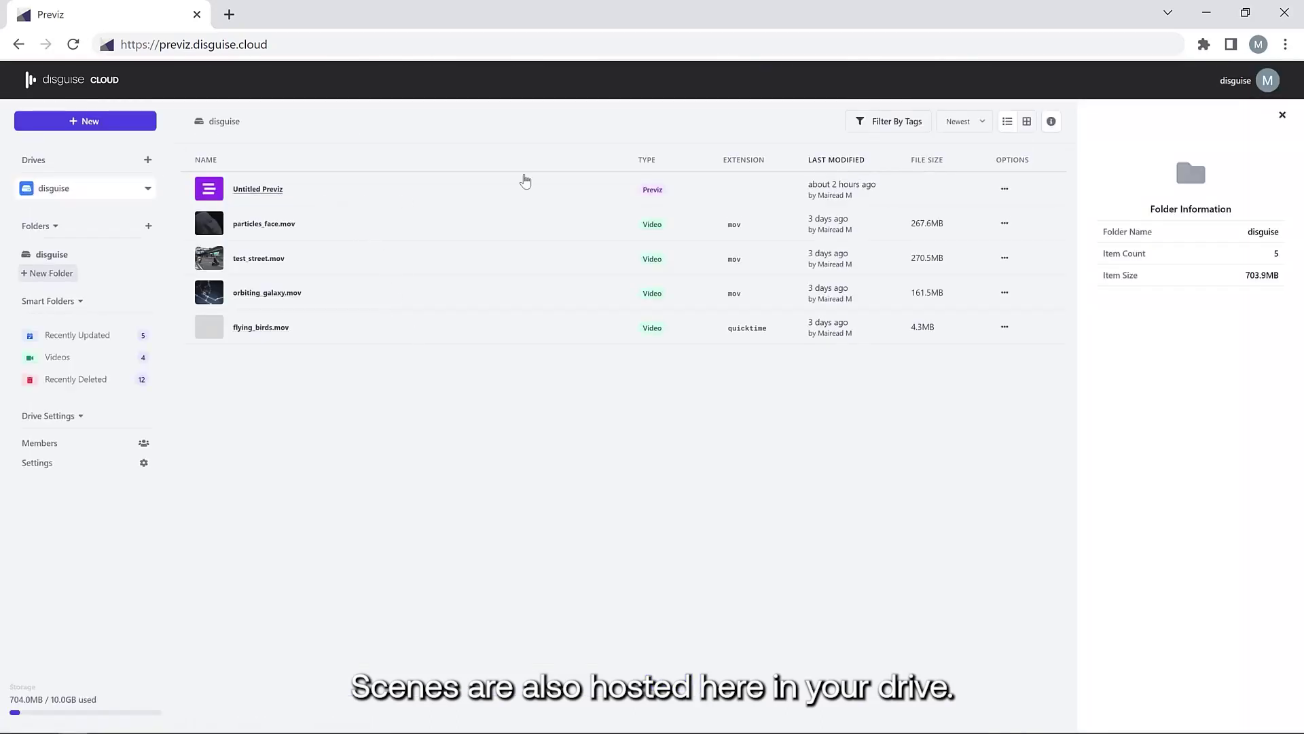
left_click(1005, 189)
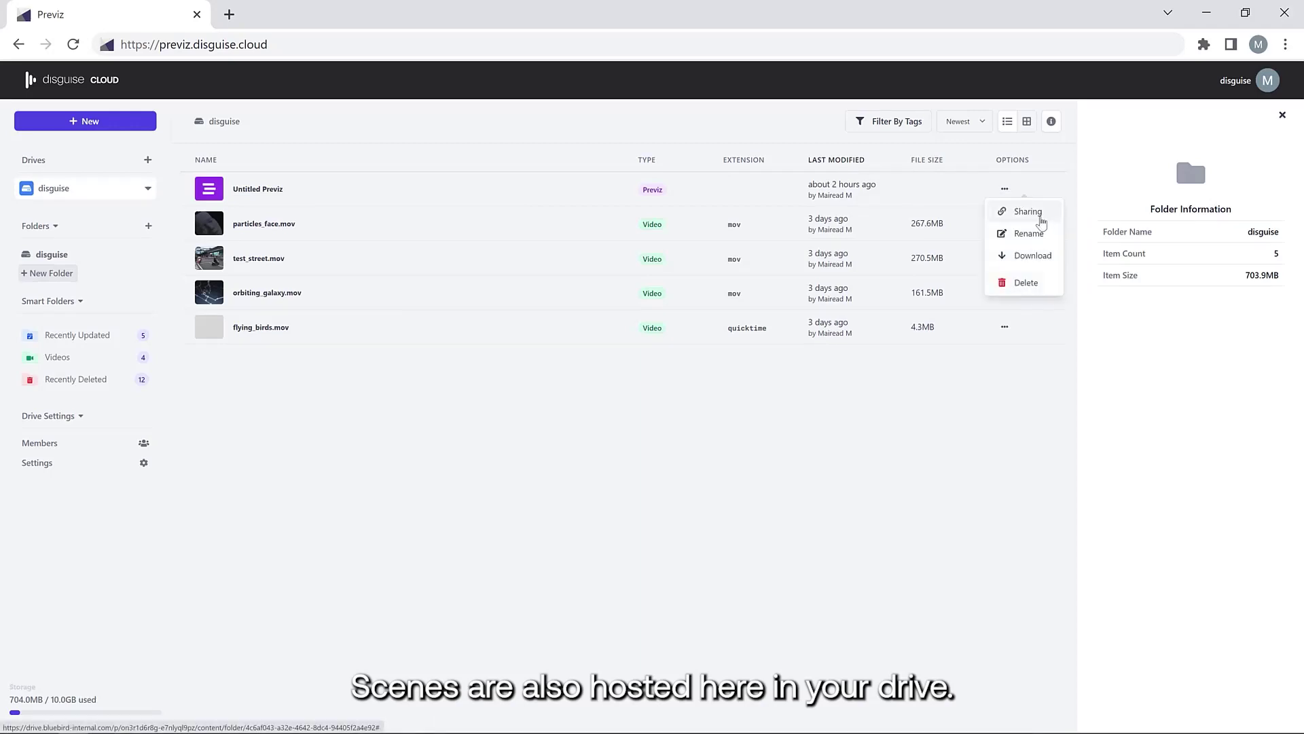
left_click(1027, 211)
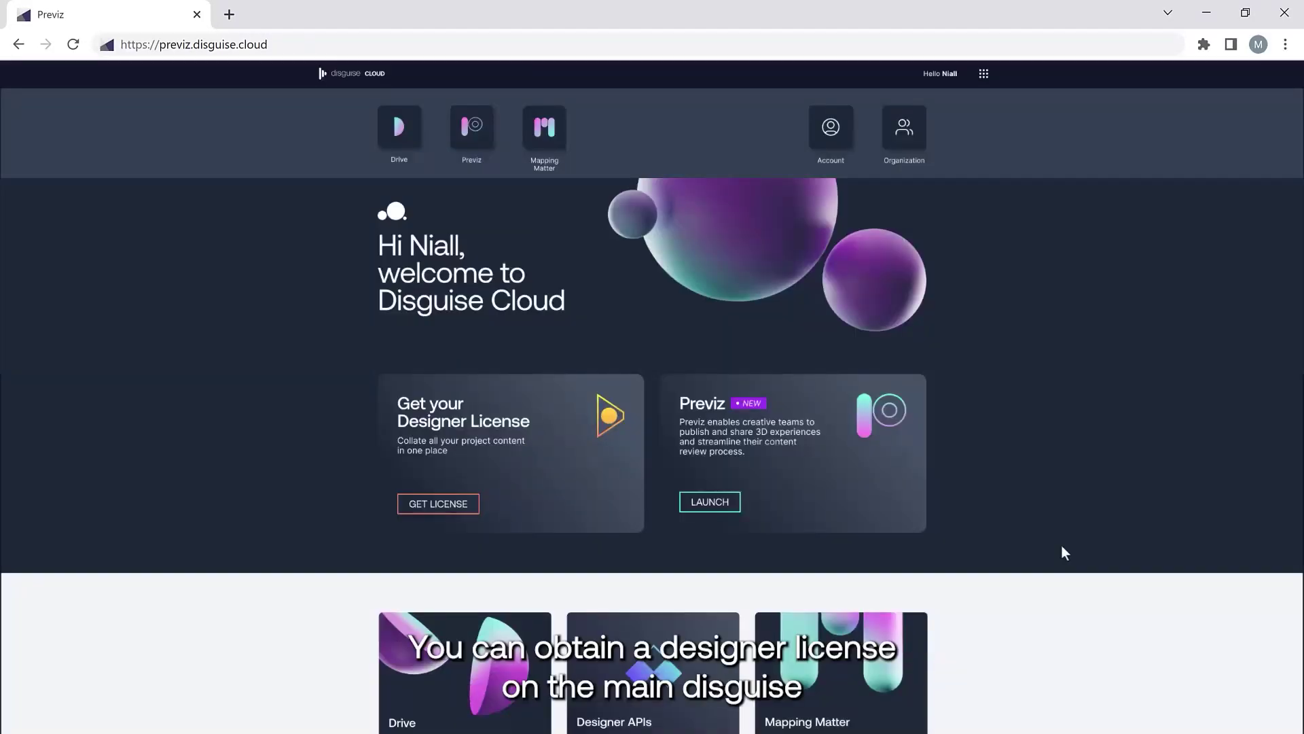
Step: Request a Designer license from the Disguise Cloud dashboard
scroll(1062, 530, "down", 4)
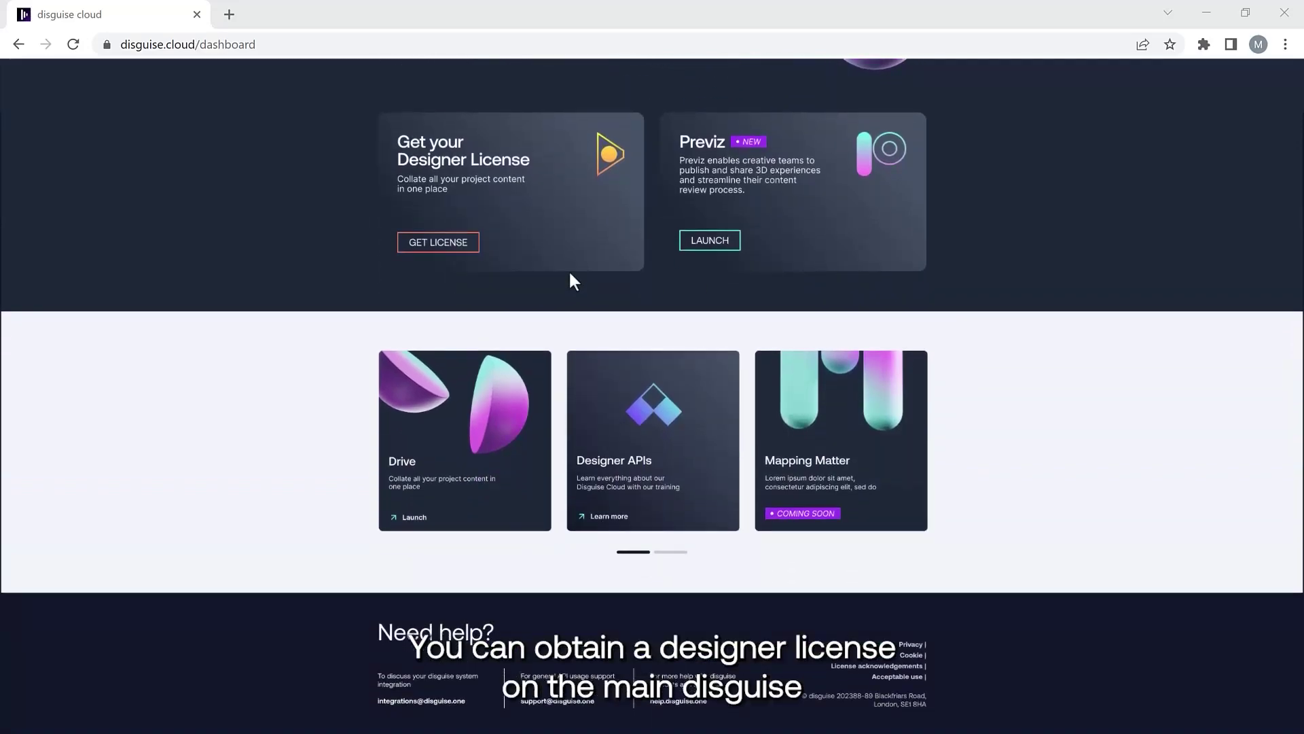
left_click(455, 242)
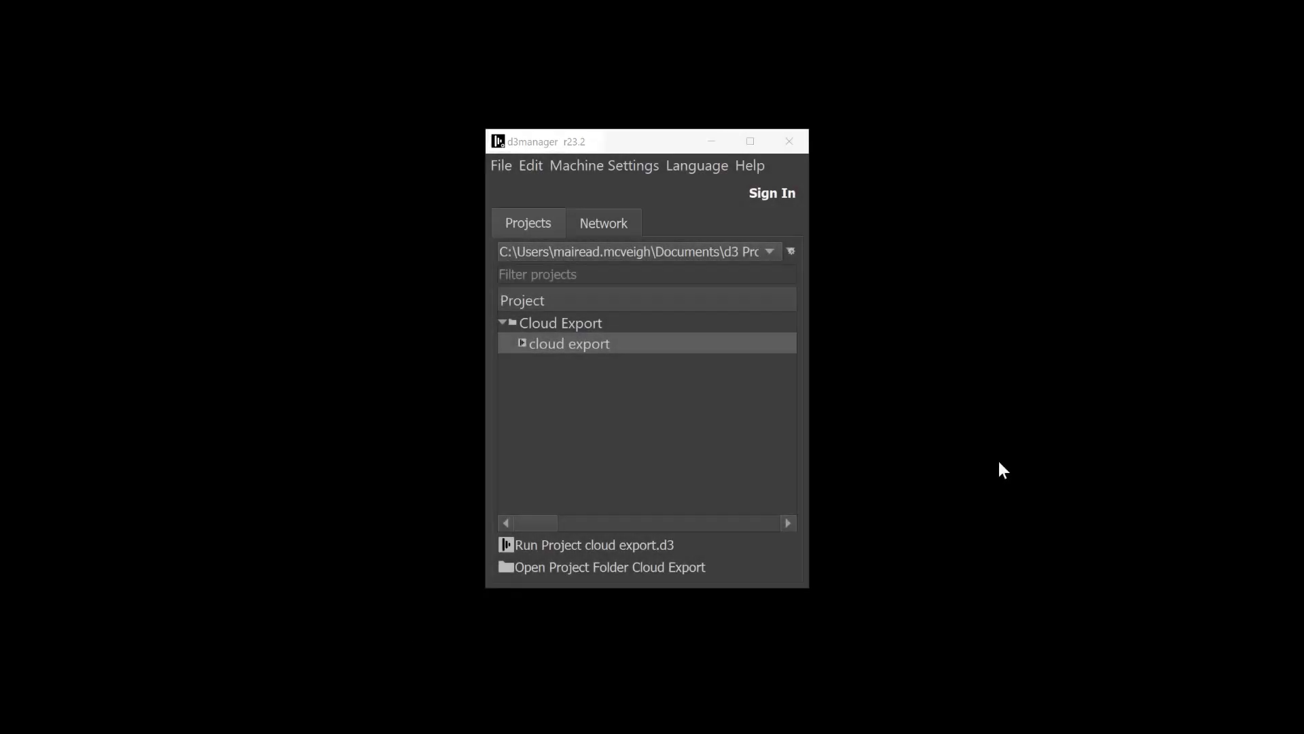
Step: Switch to d3manager, sign in by confirming the device, and run the cloud export project
left_click(781, 194)
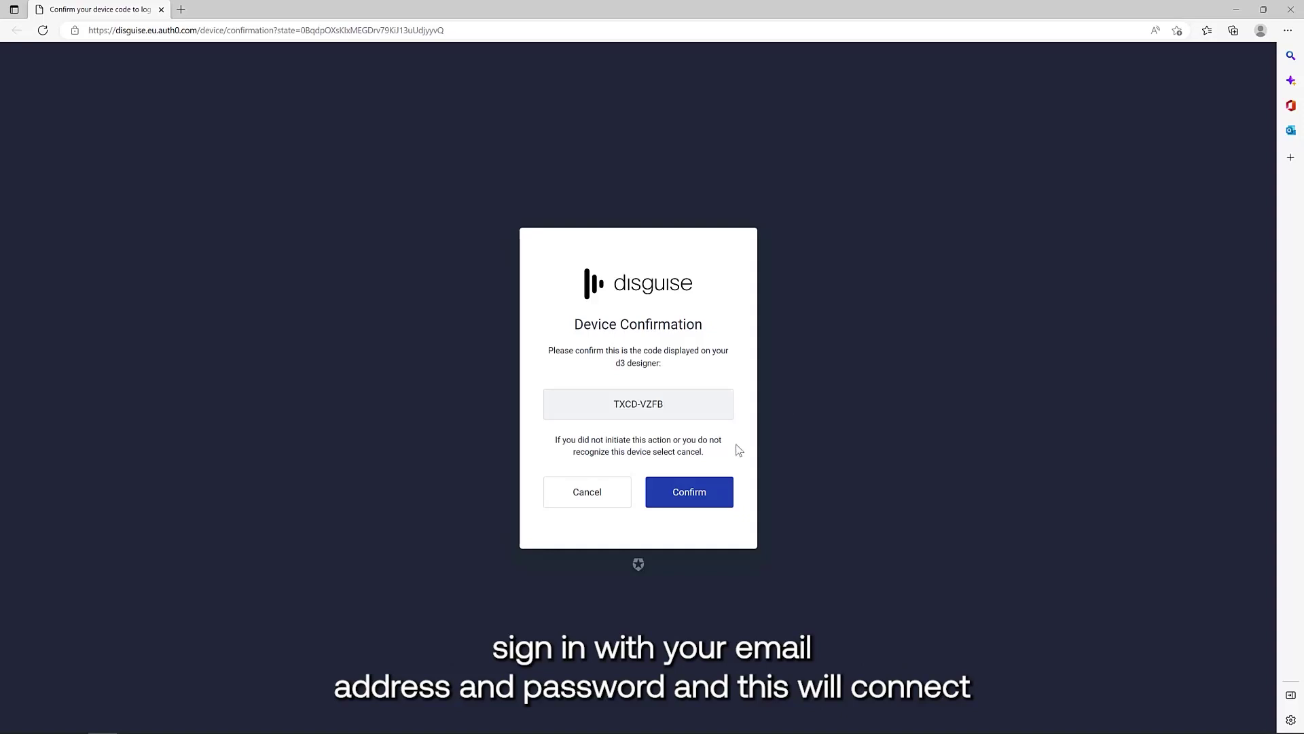
left_click(689, 494)
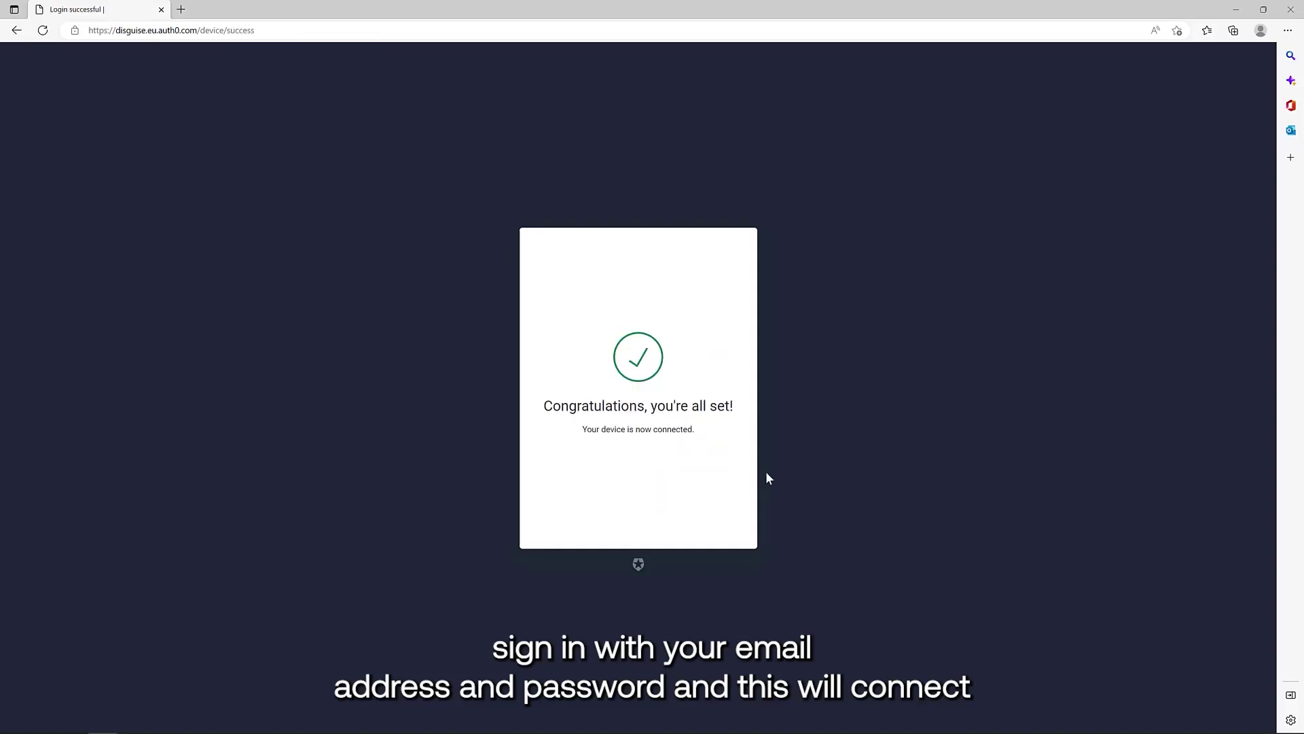
left_click(1292, 8)
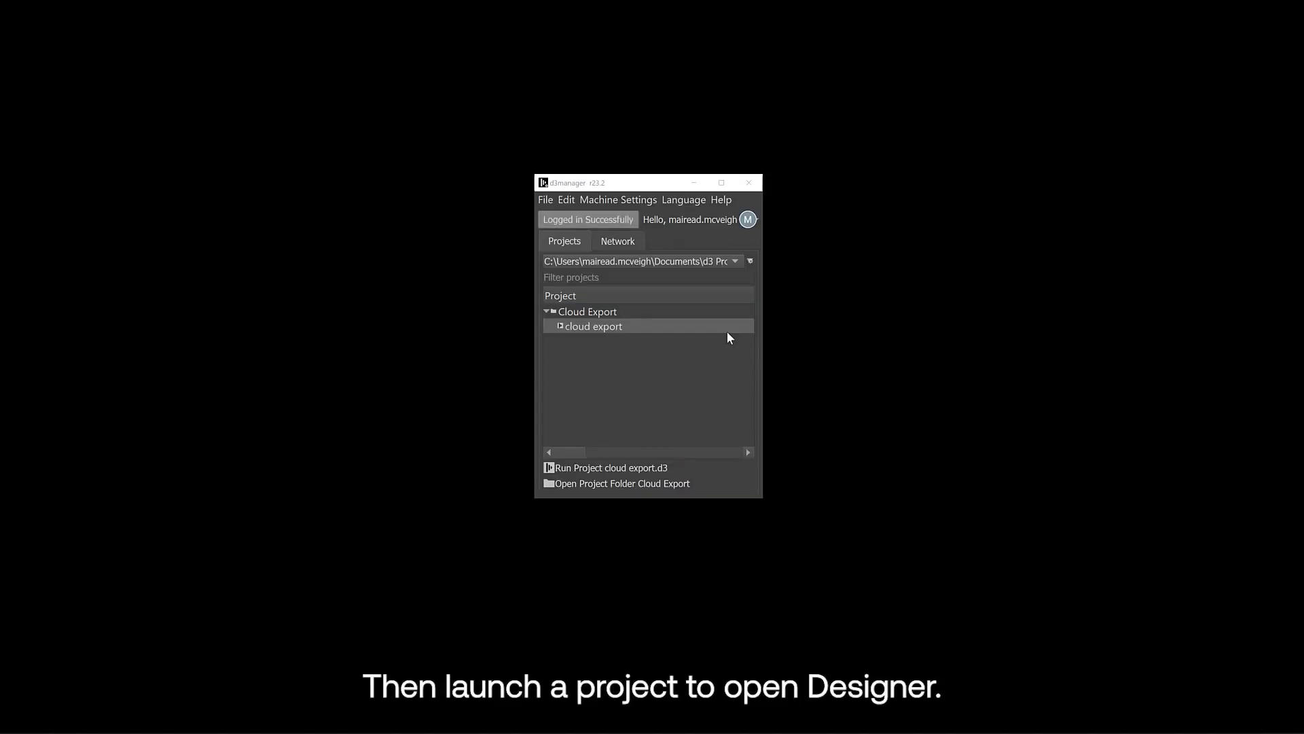
left_click(585, 468)
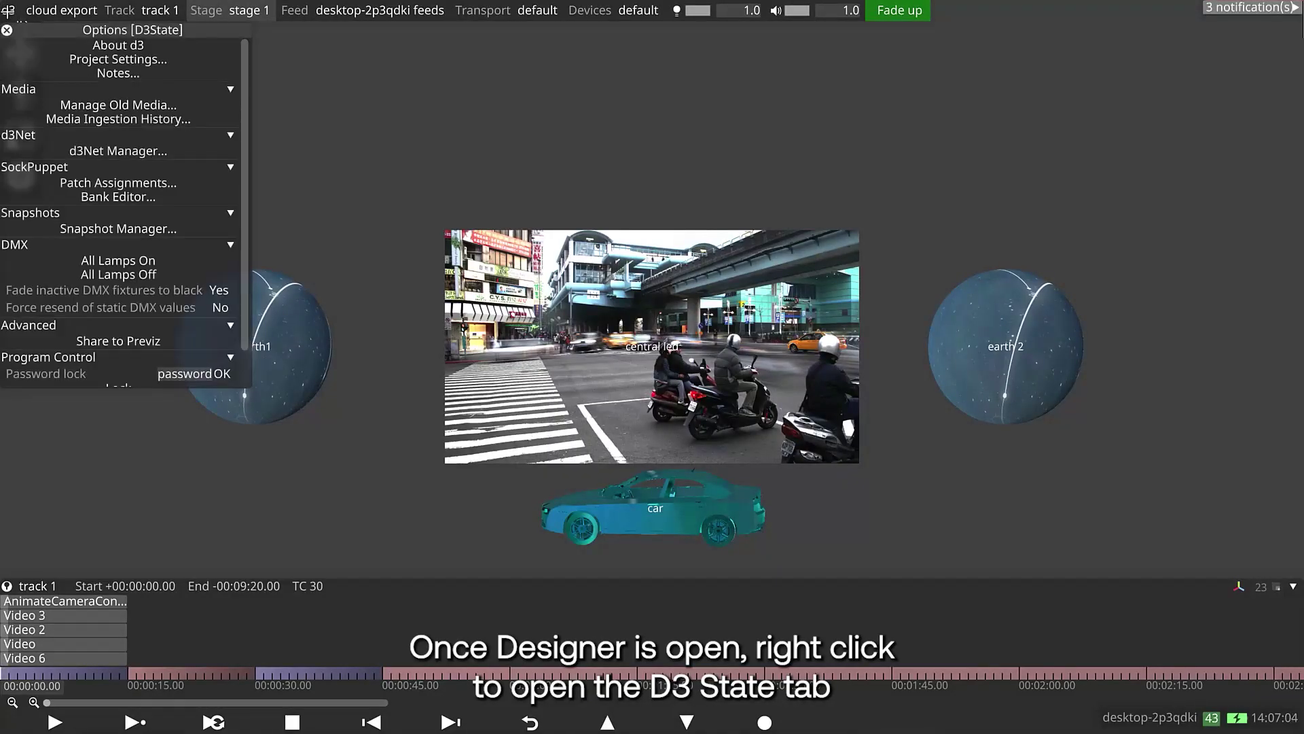
Step: Set the Share to Previz export location to the disguise cloud organization and the disguise cloud drive
left_click(135, 341)
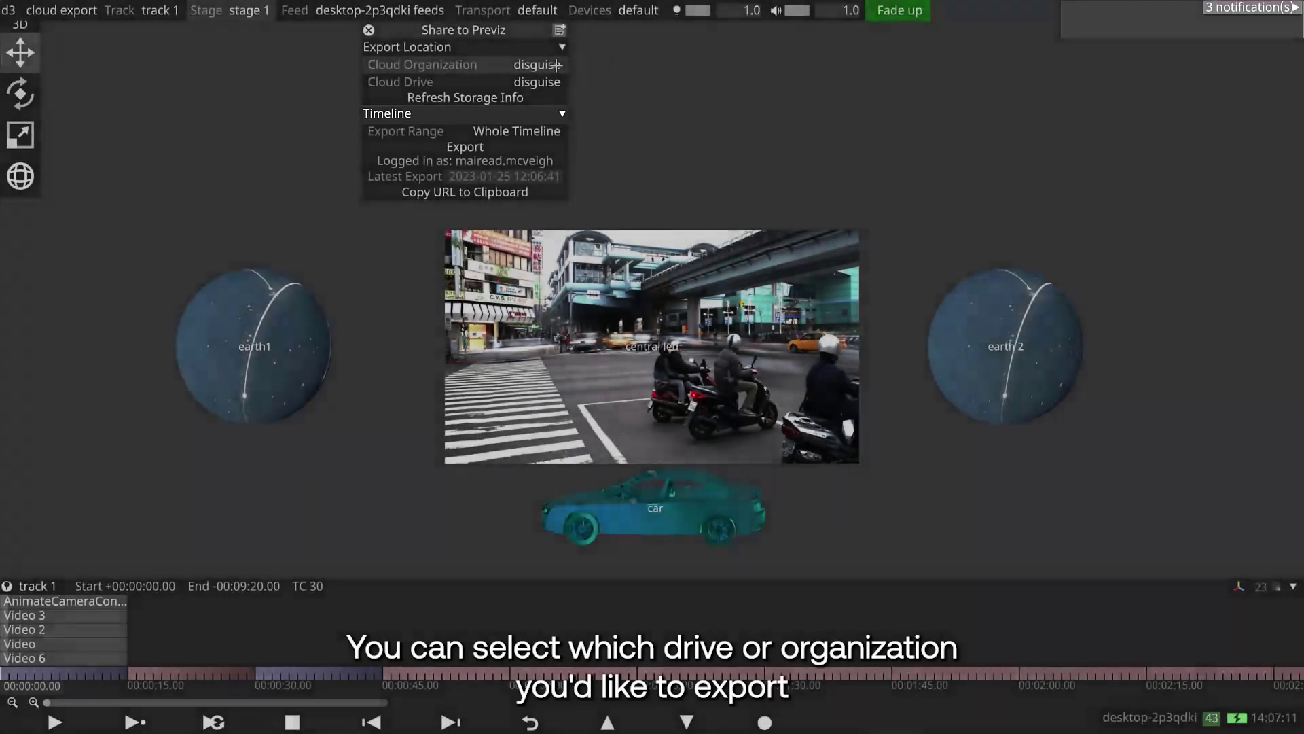
left_click(543, 65)
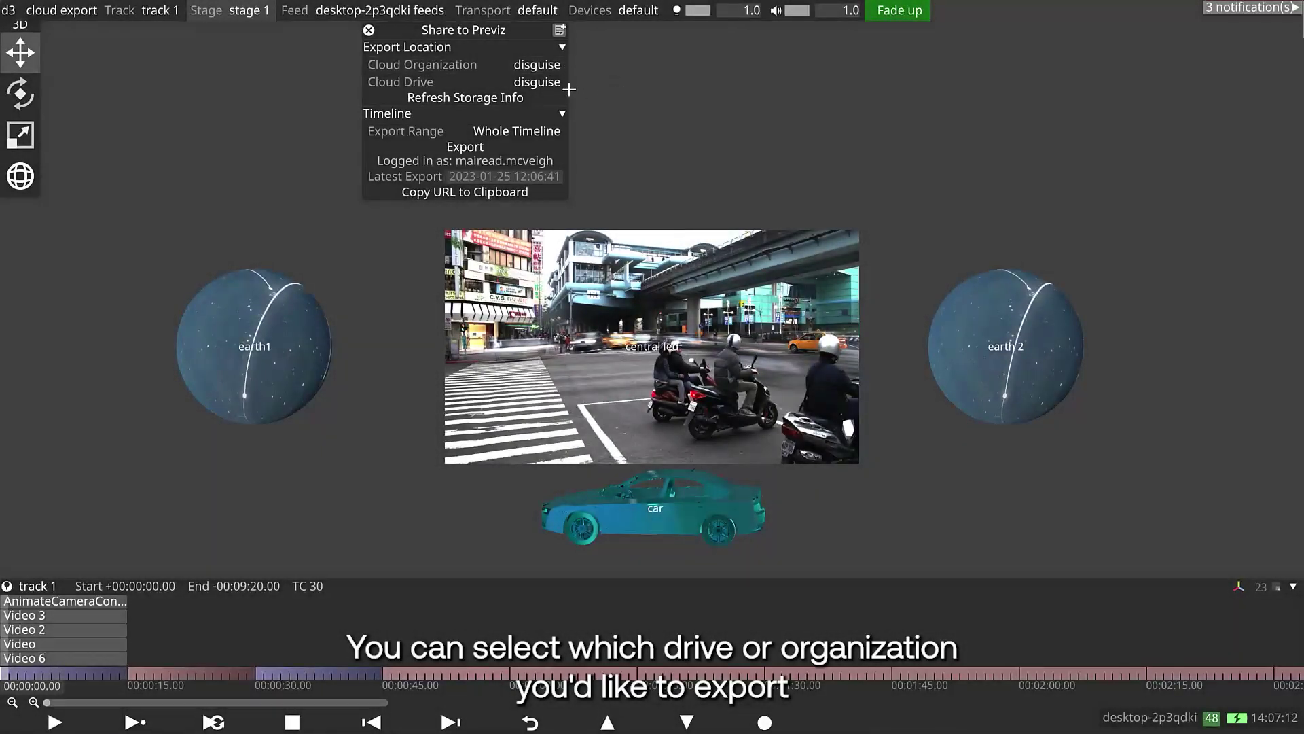
left_click(554, 82)
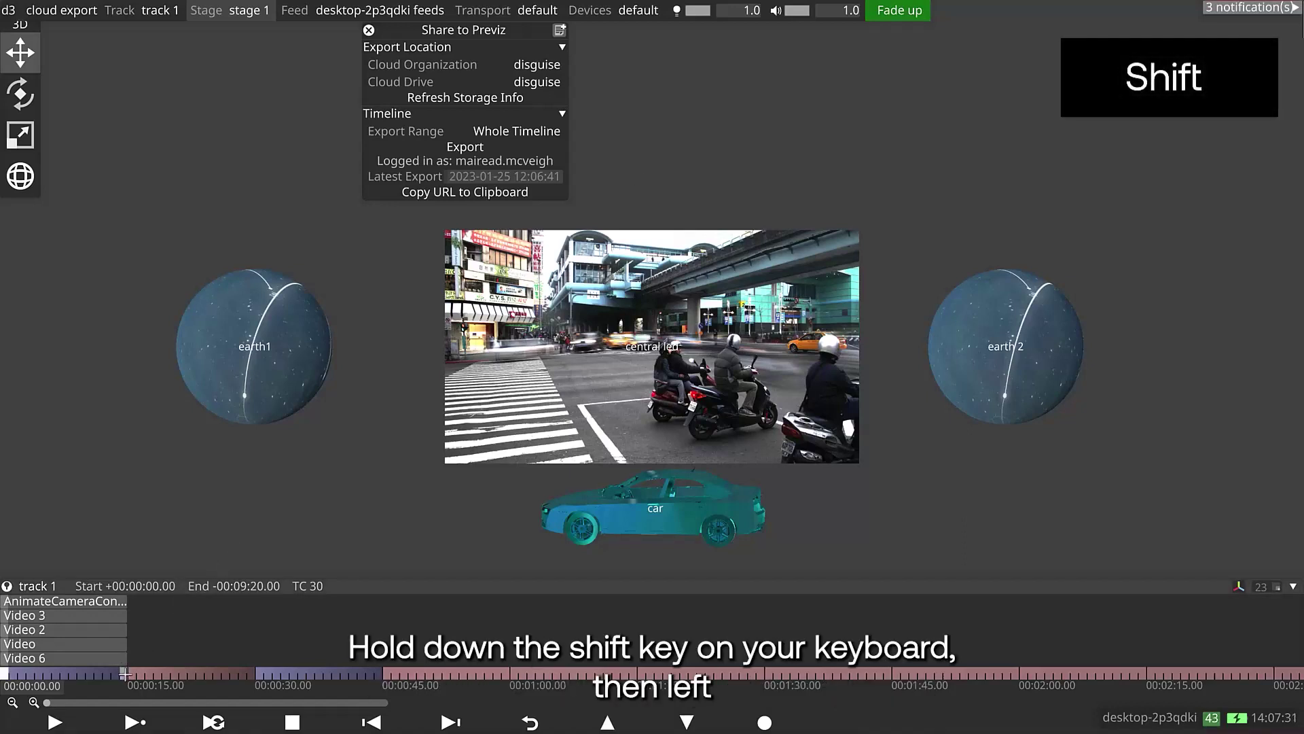
Step: Select the portion of track 1's timeline from about 7 to 15 seconds and review the Export Range choices in Share to Previz
left_click_drag(125, 673, 60, 669, "shift")
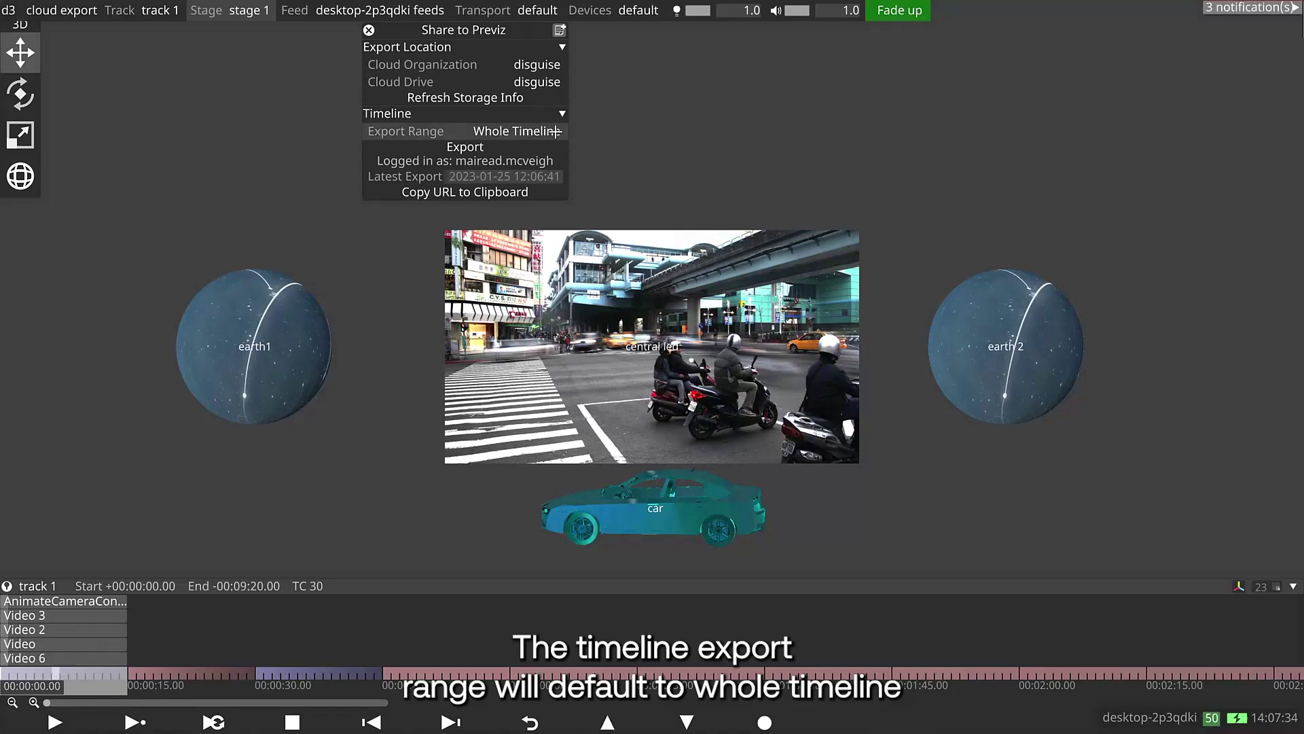
left_click(568, 132)
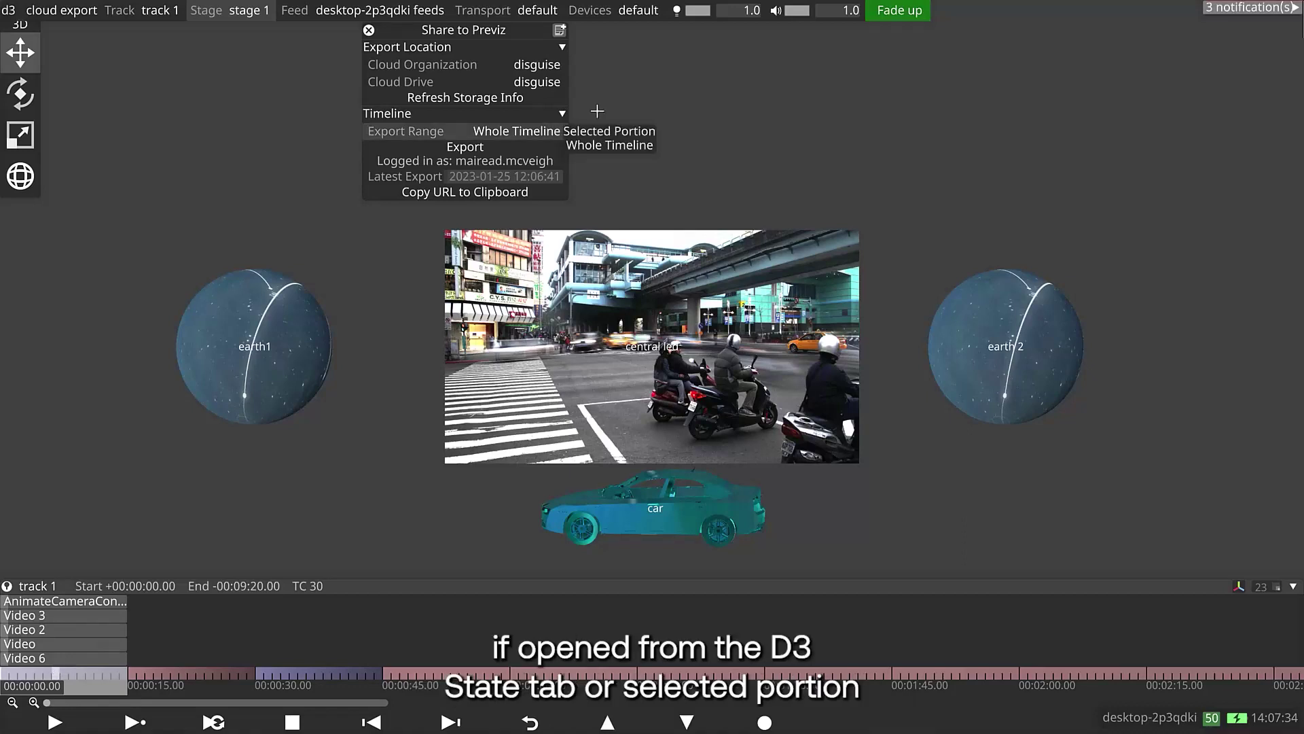
left_click(669, 89)
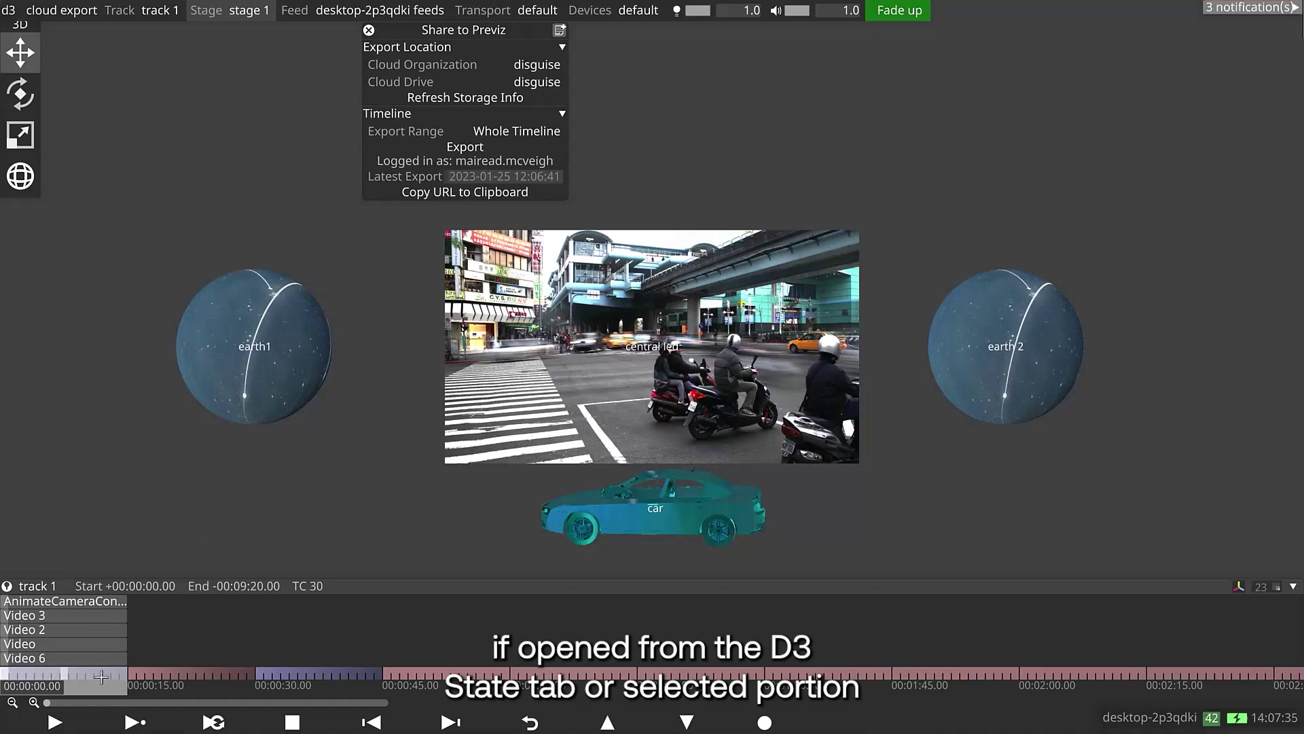
Step: Open Share to Previz from the selected timeline area and export with the range Selected Portion
right_click(60, 672)
left_click(120, 452)
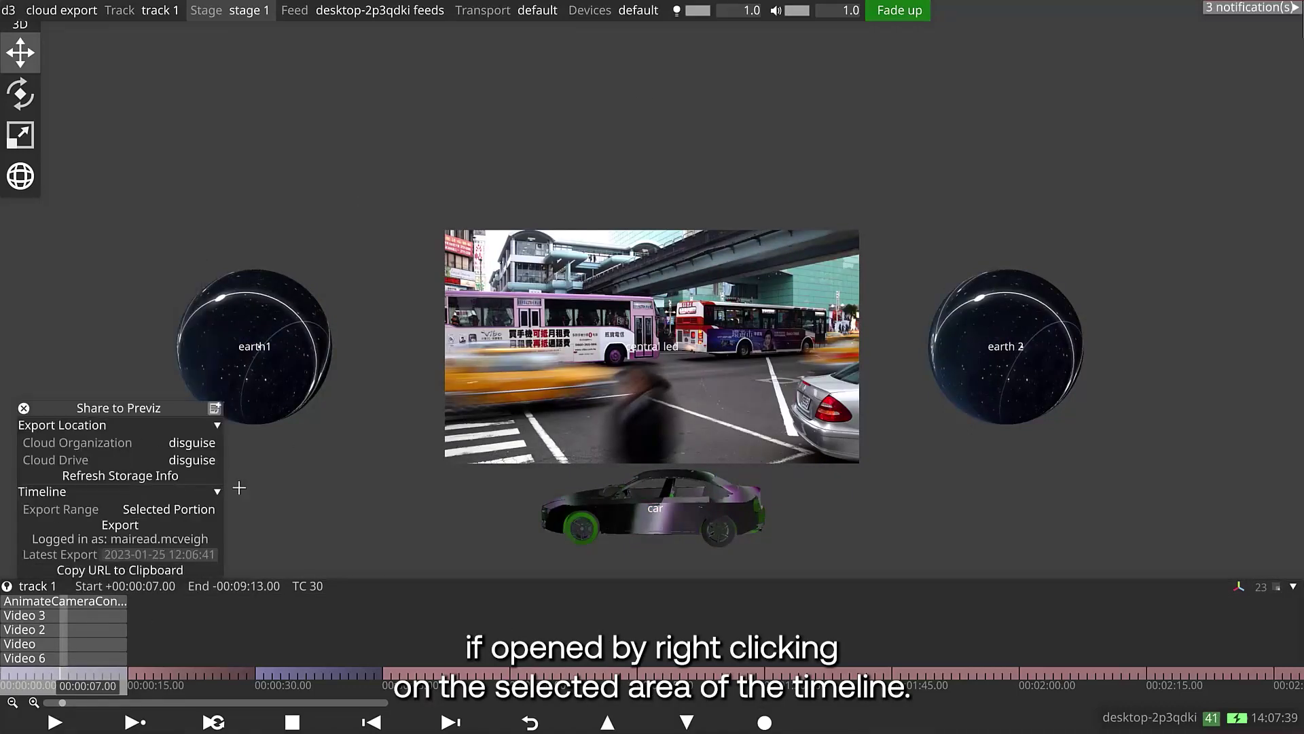
left_click(204, 510)
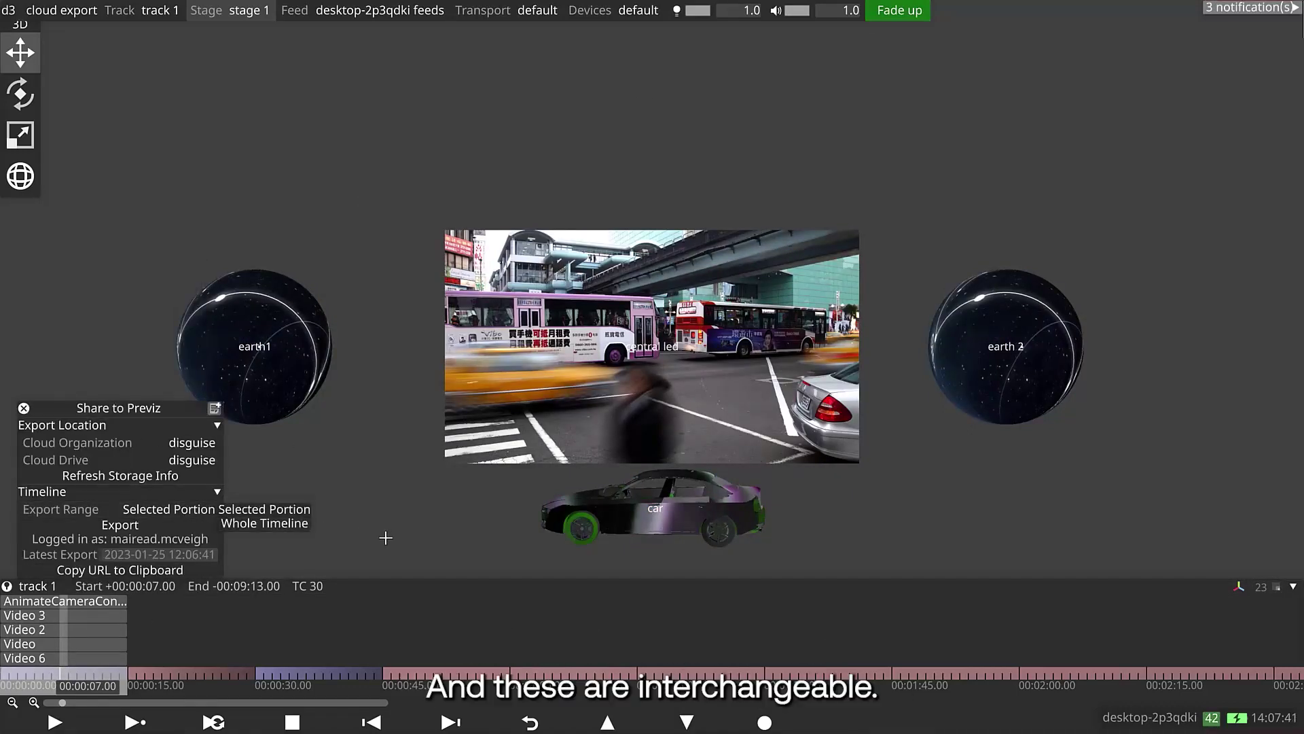
left_click(381, 538)
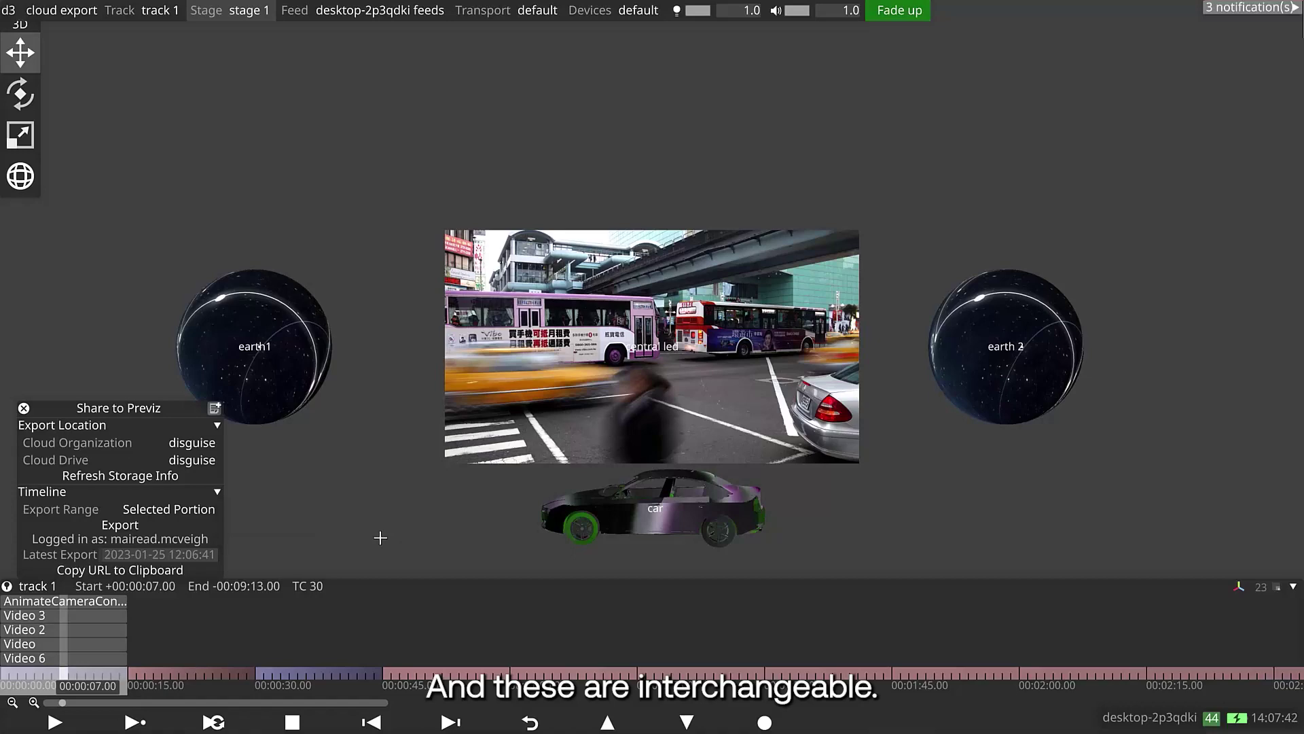
left_click(120, 524)
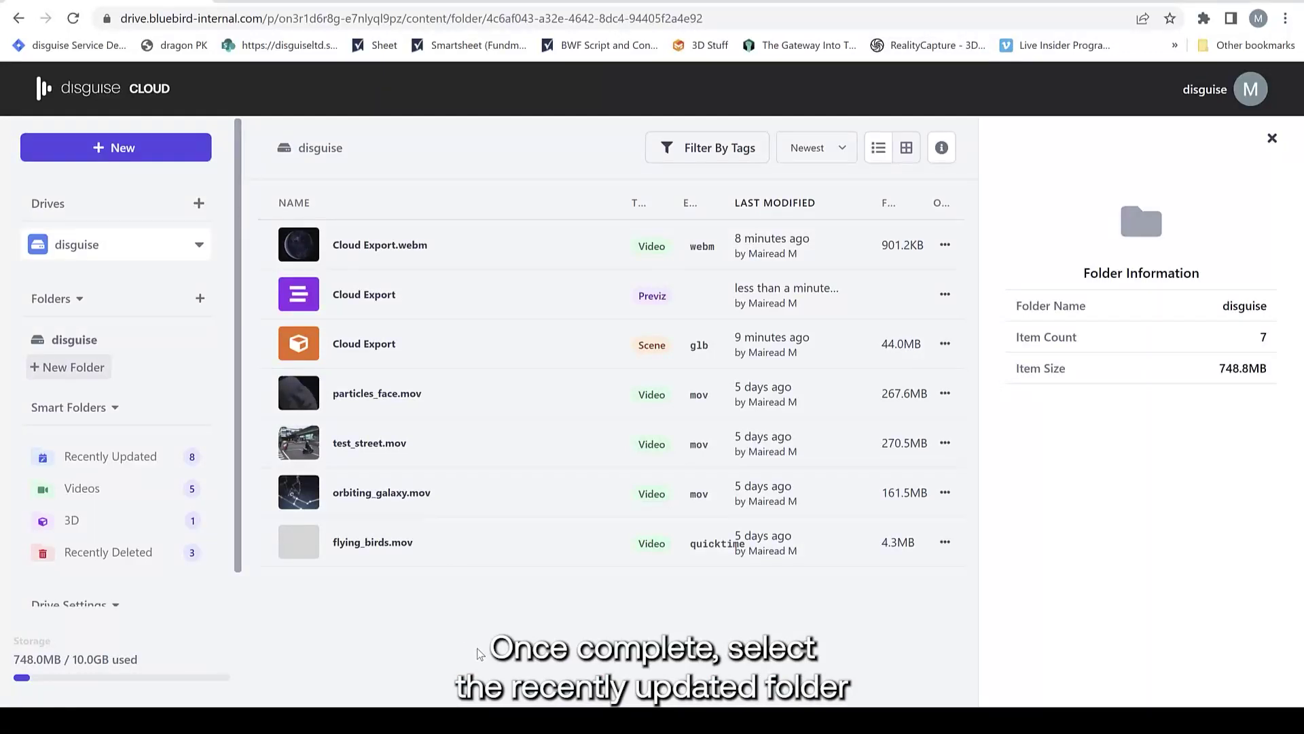
Step: Switch to the disguise cloud drive in the browser and open the Cloud Export Previz from the Recently Updated folder
left_click(134, 461)
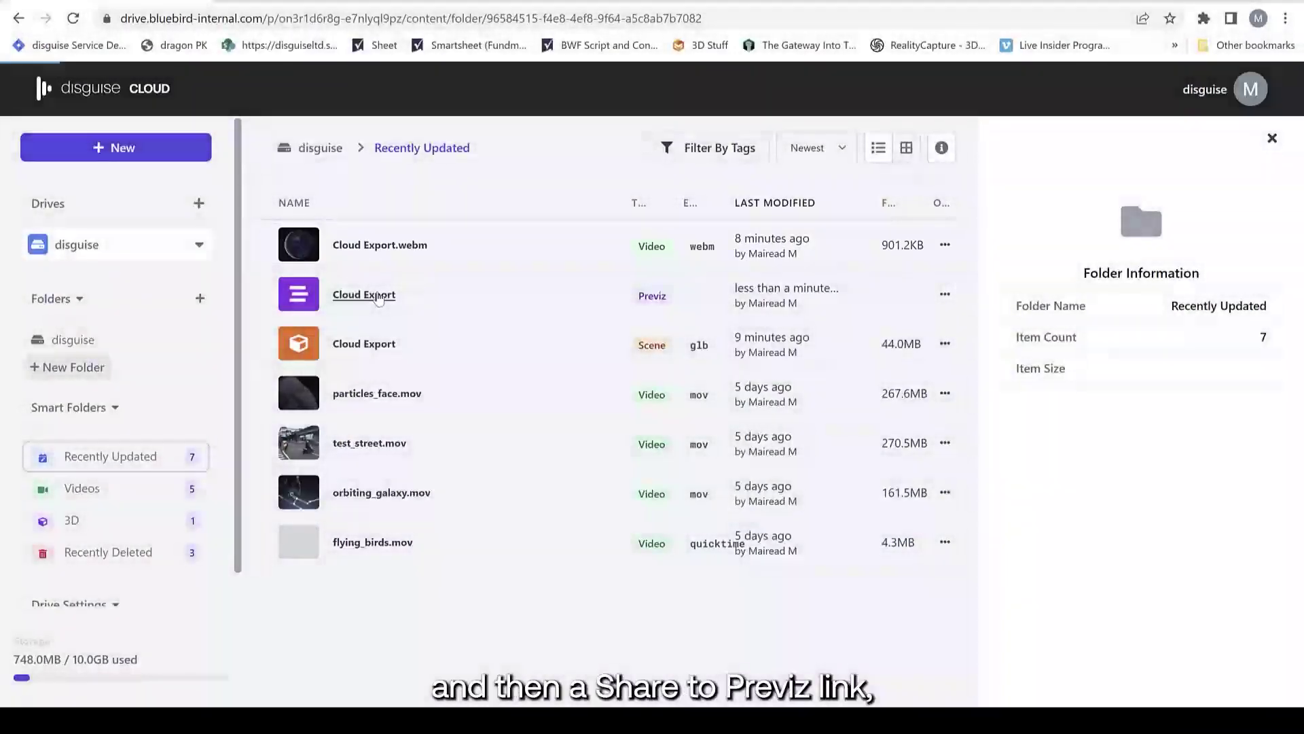
left_click(378, 295)
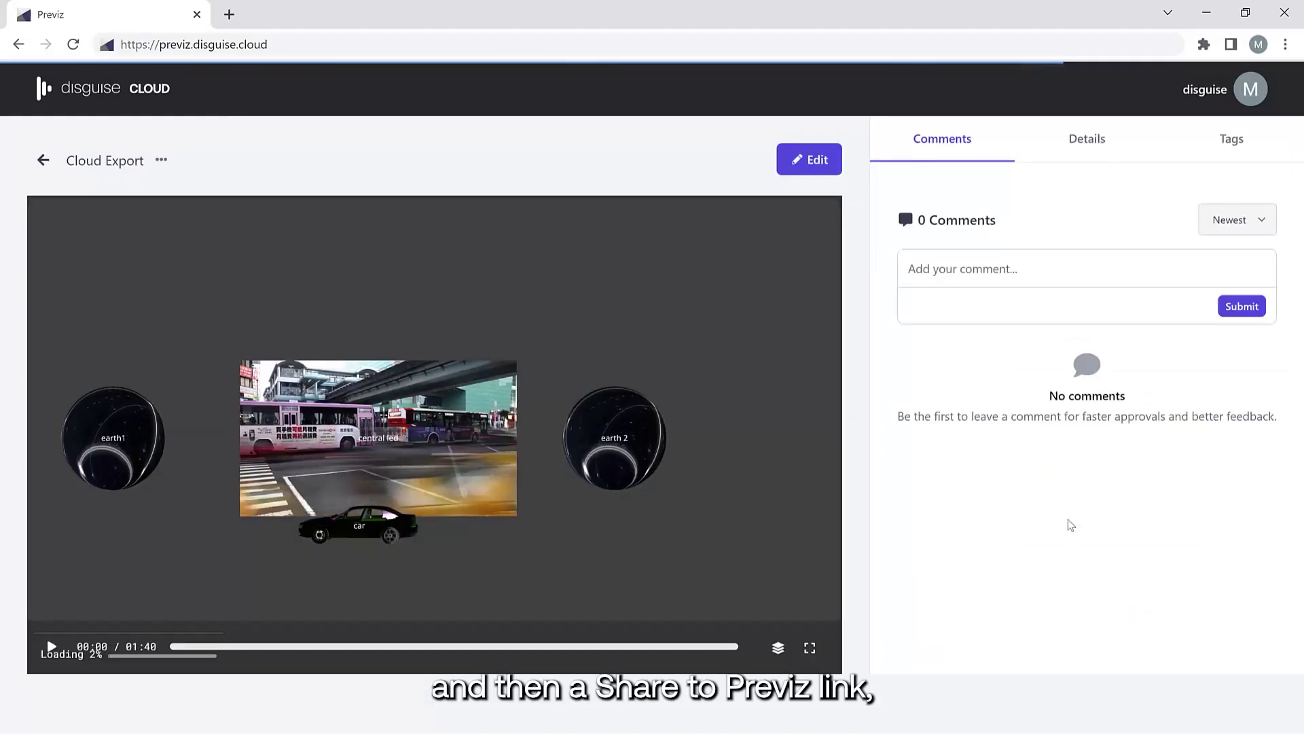